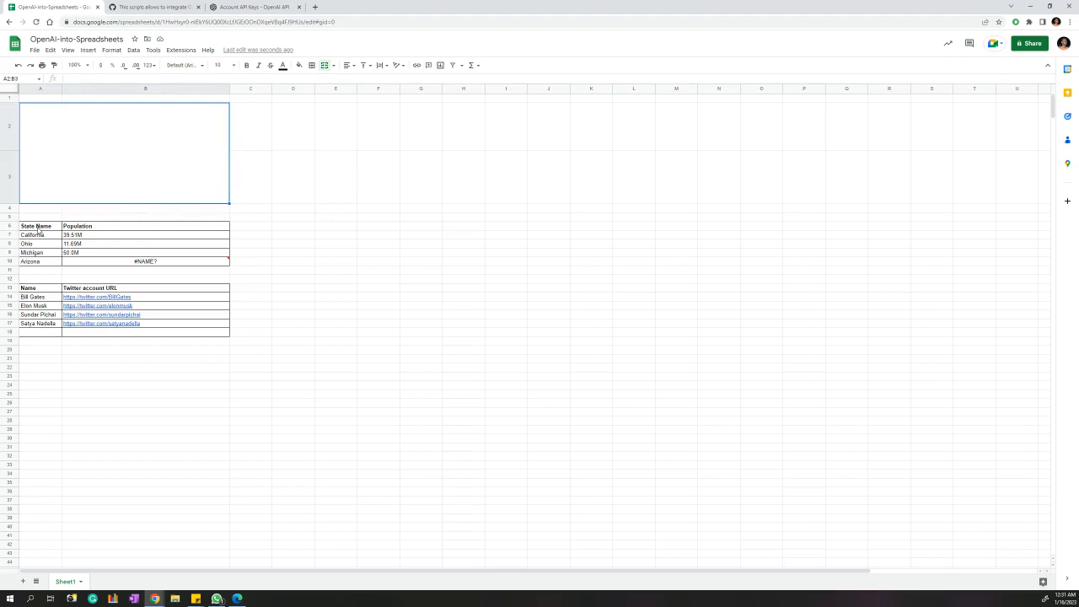
Delete the #NAME? OPEN_AI_CATEGORIZE formula from B10 and reselect merged cell A2:B3.
click(157, 262)
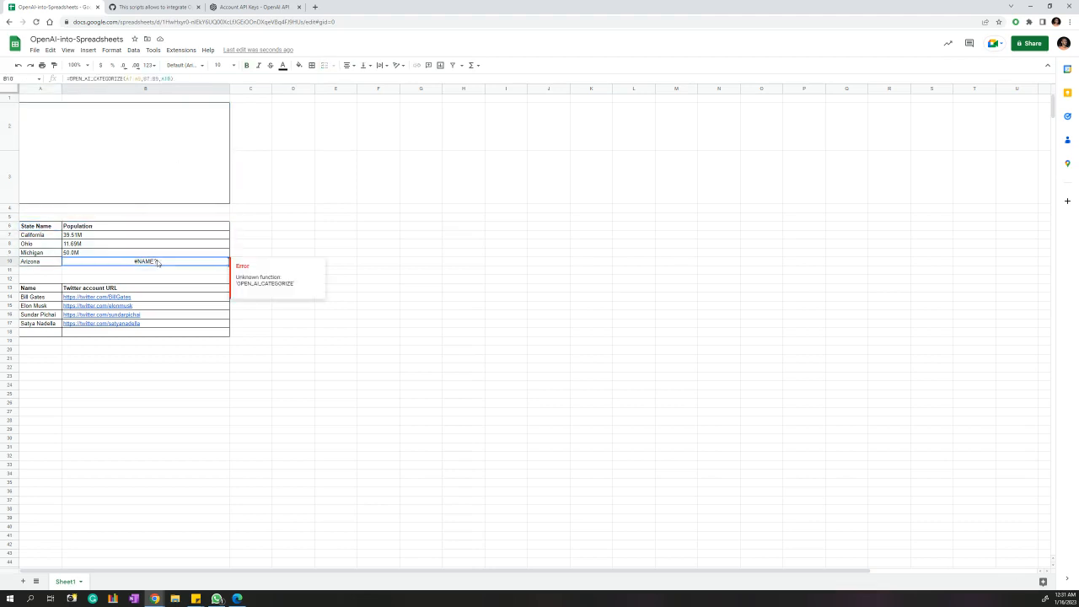
key(Delete)
click(378, 253)
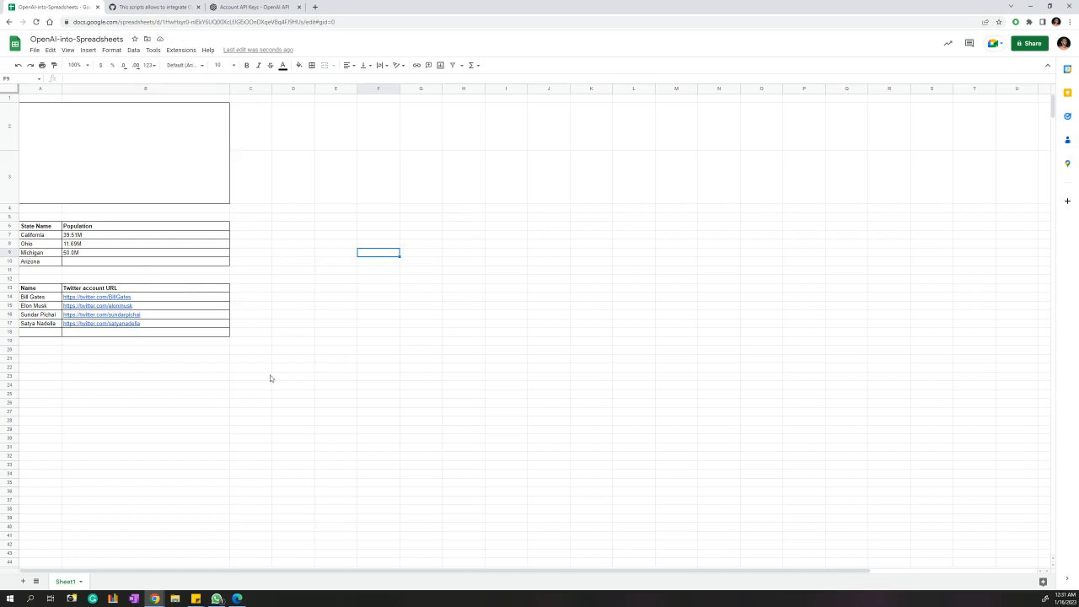
click(159, 144)
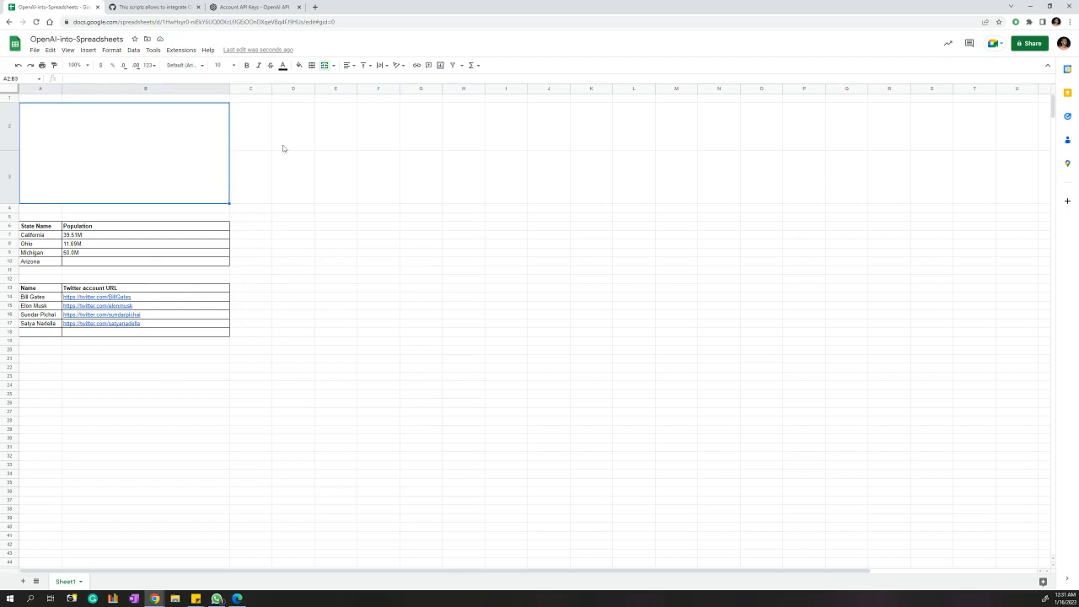
Launch the sheet's Apps Script editor and sign in with the account that owns the spreadsheet.
click(178, 50)
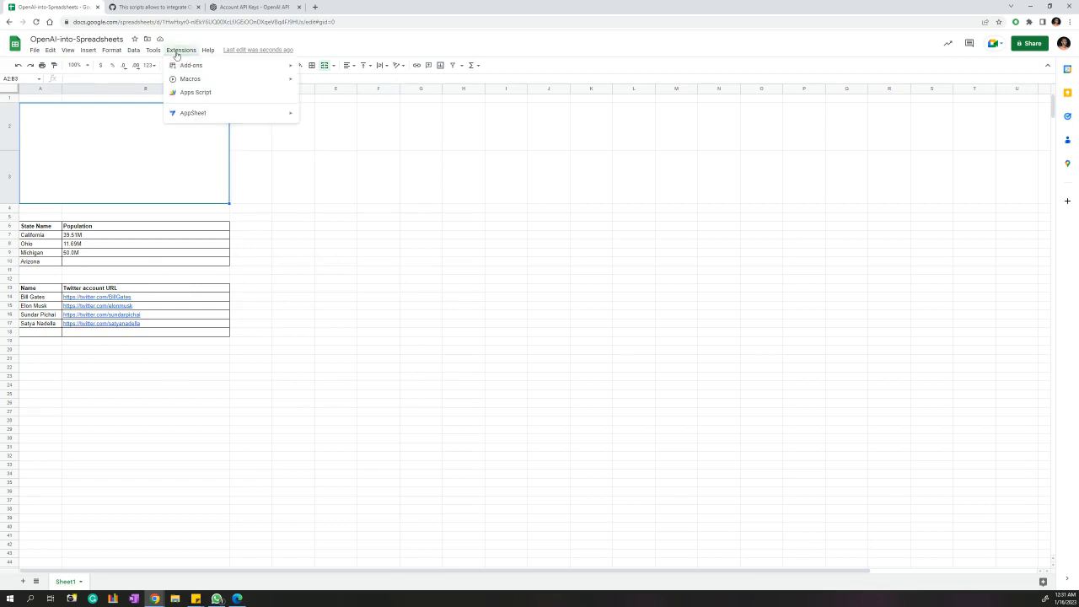
click(235, 96)
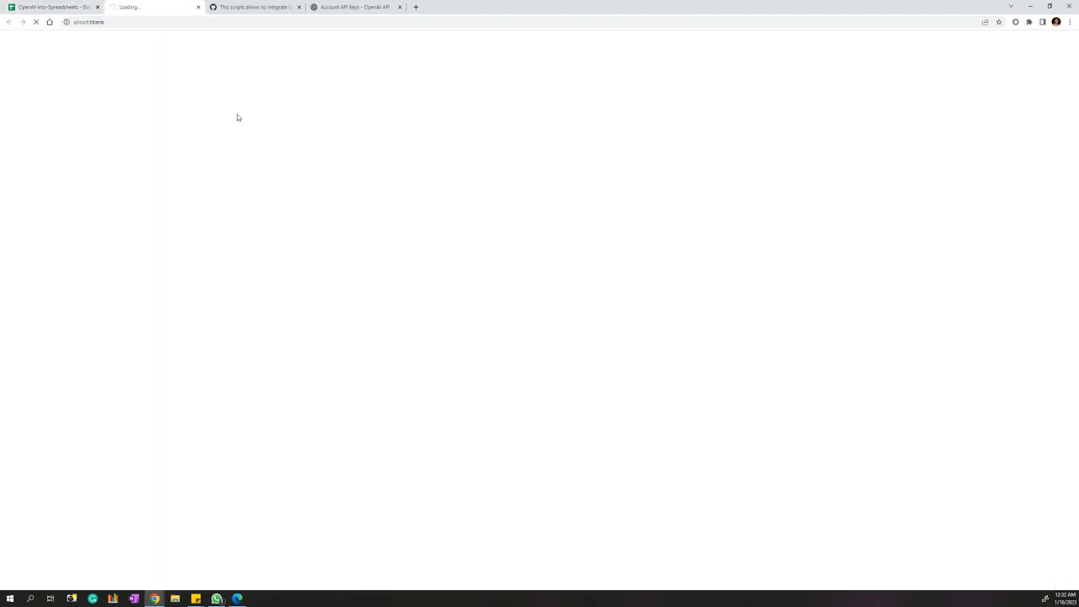
click(73, 9)
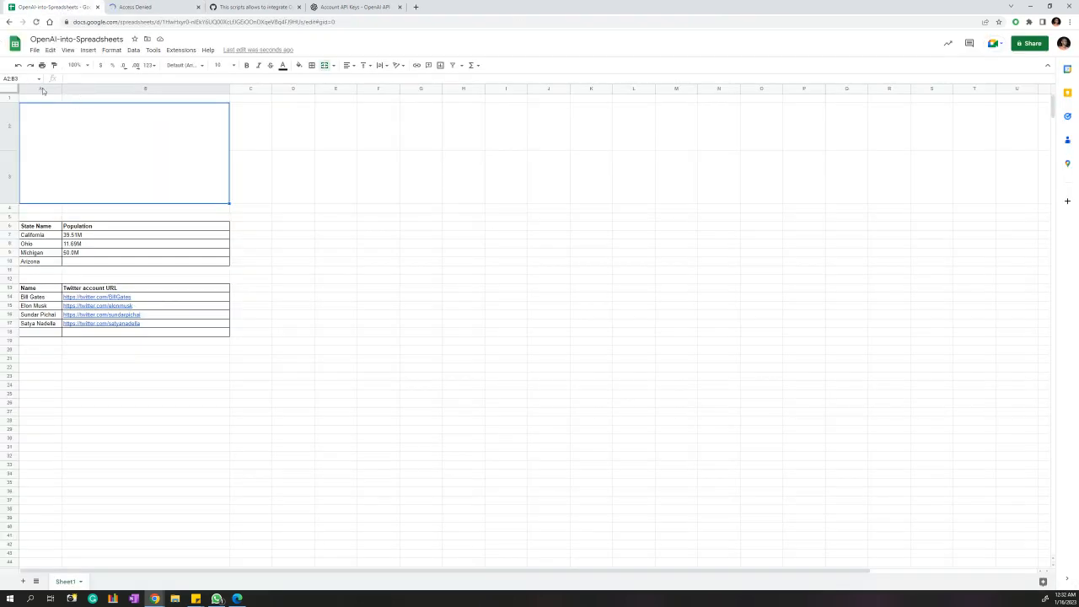
click(129, 7)
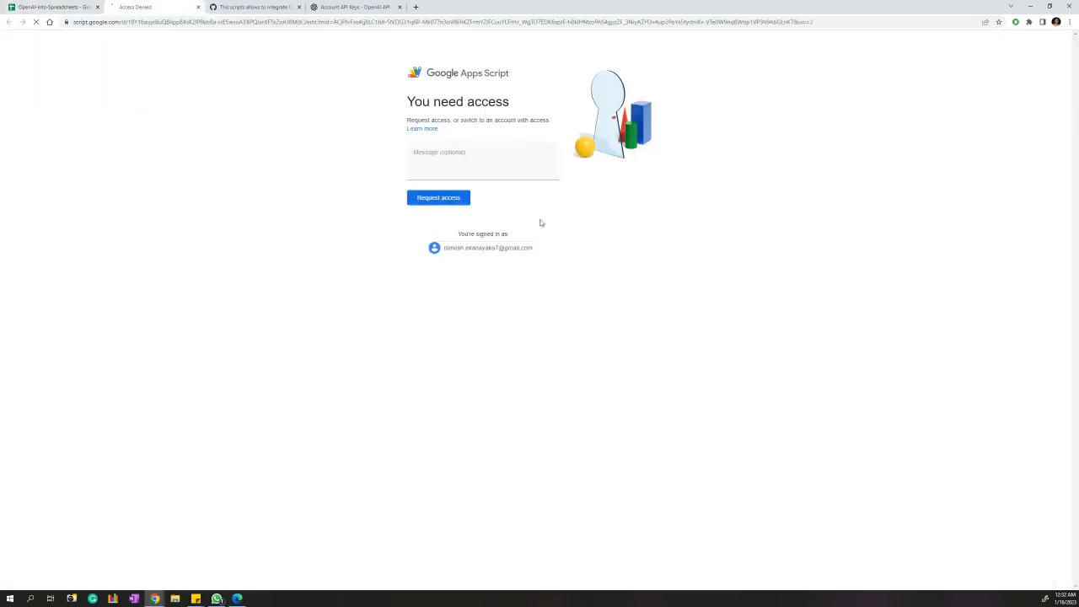
click(493, 249)
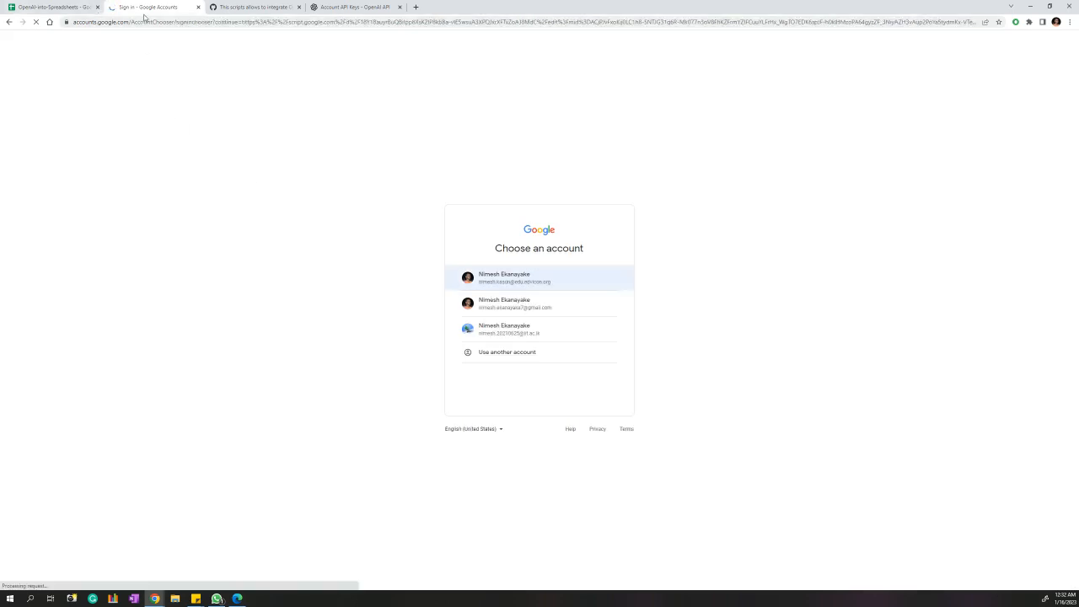
click(487, 275)
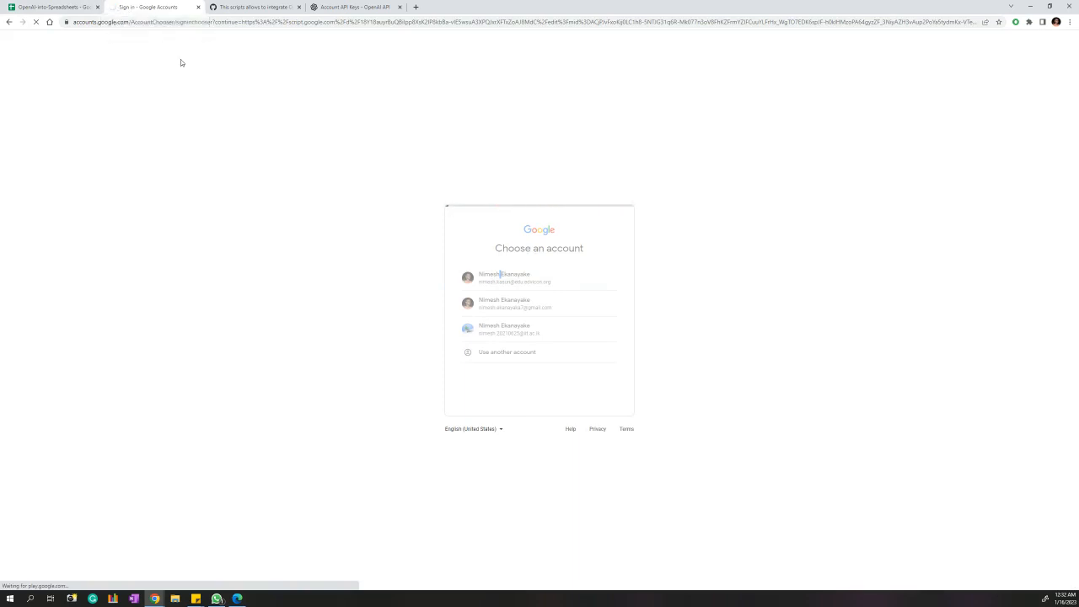
click(83, 4)
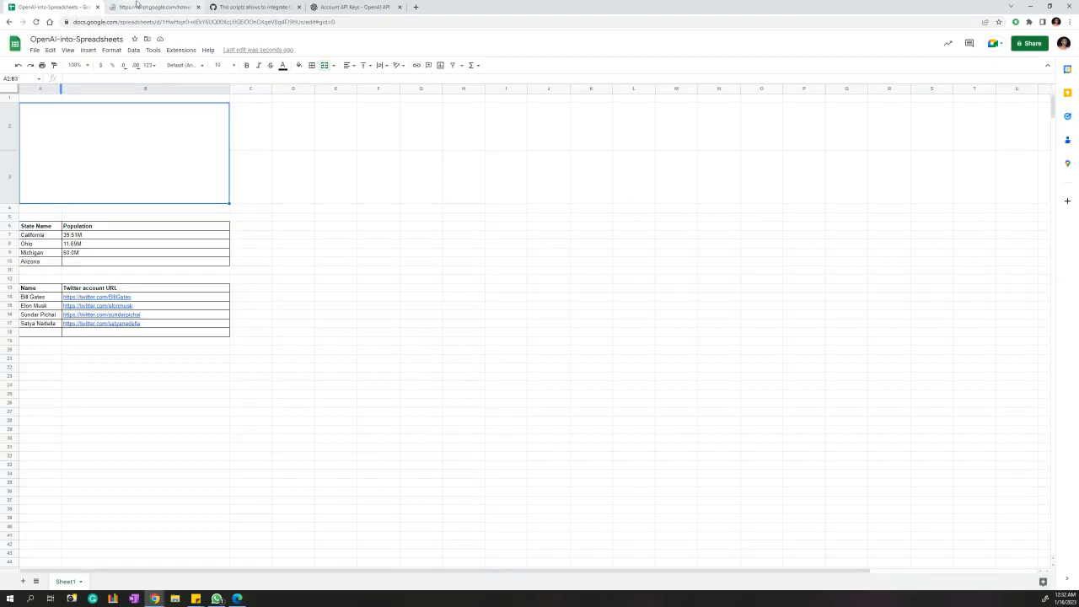
Add a new script file named OpenAI_Connector to the Apps Script project.
click(137, 5)
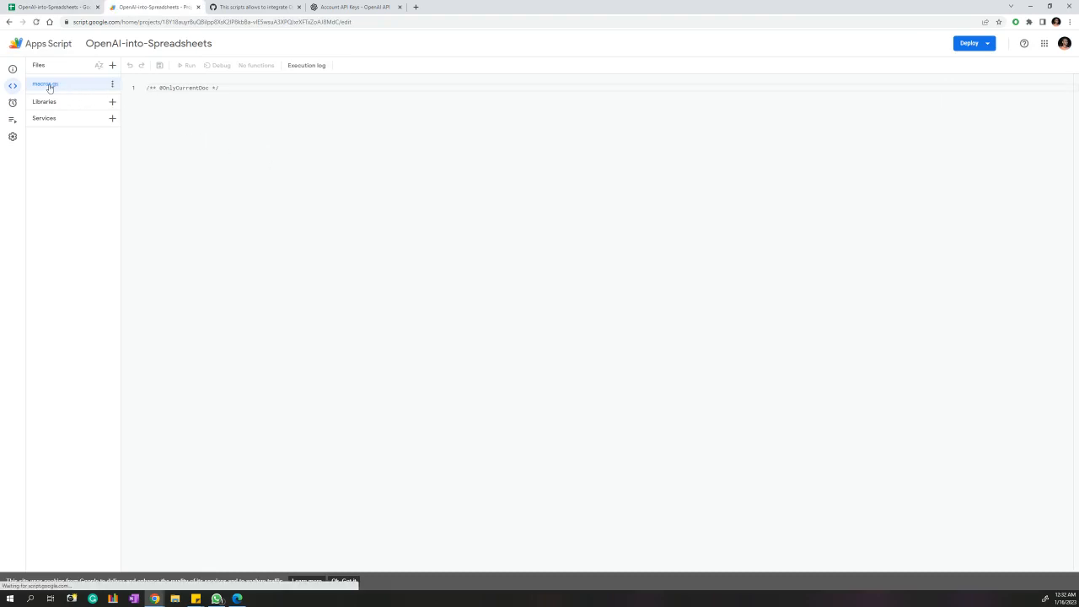
click(113, 66)
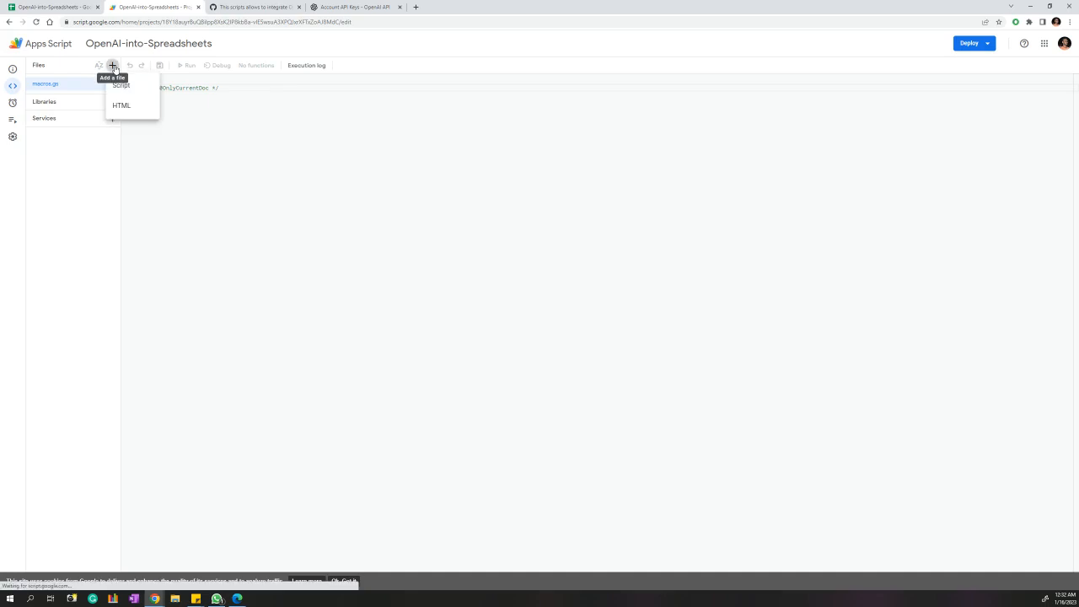
click(122, 86)
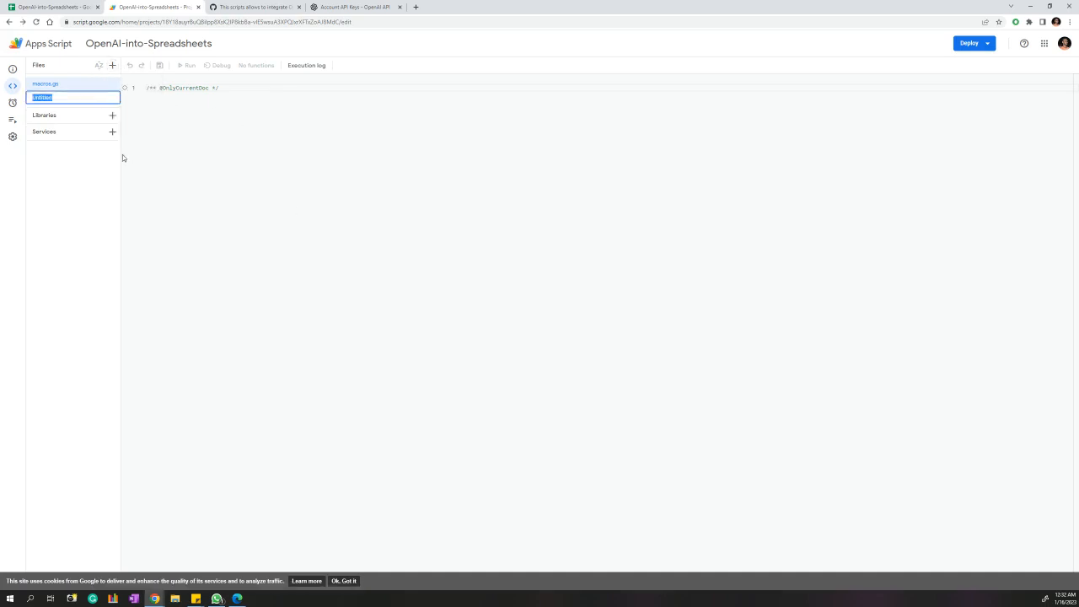
text(OpenAI)
text(_Connecti)
text(r)
key(Return)
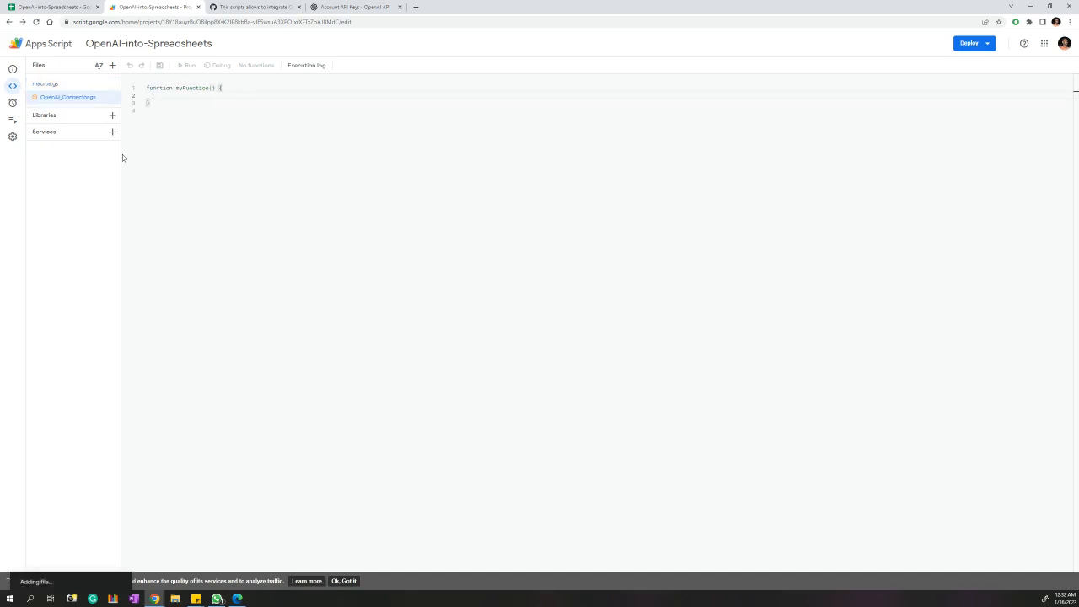
Delete the default myFunction code from the new file.
click(171, 108)
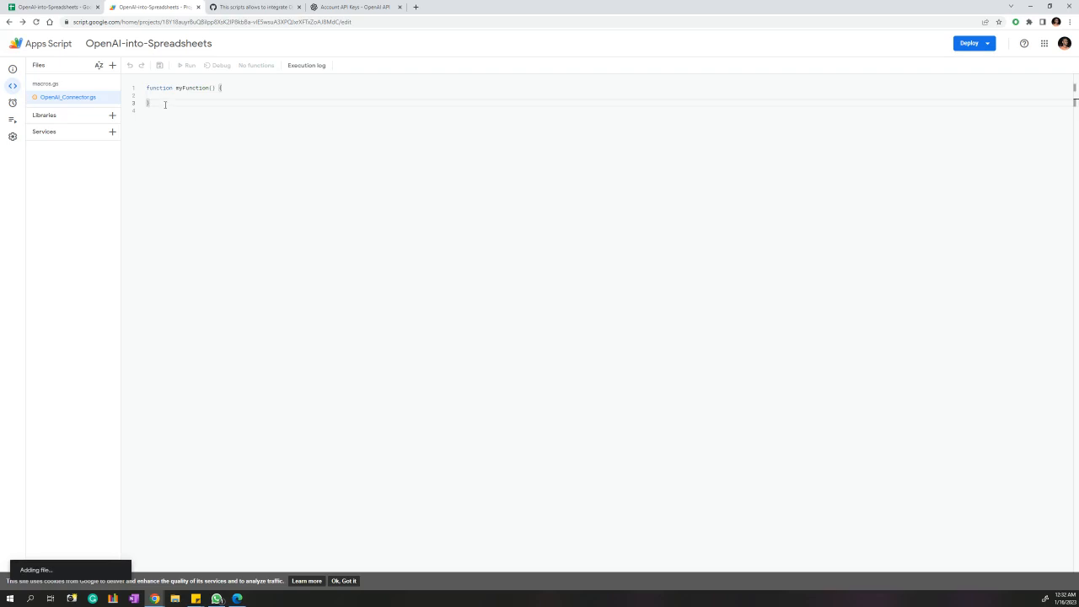
key(ctrl+a)
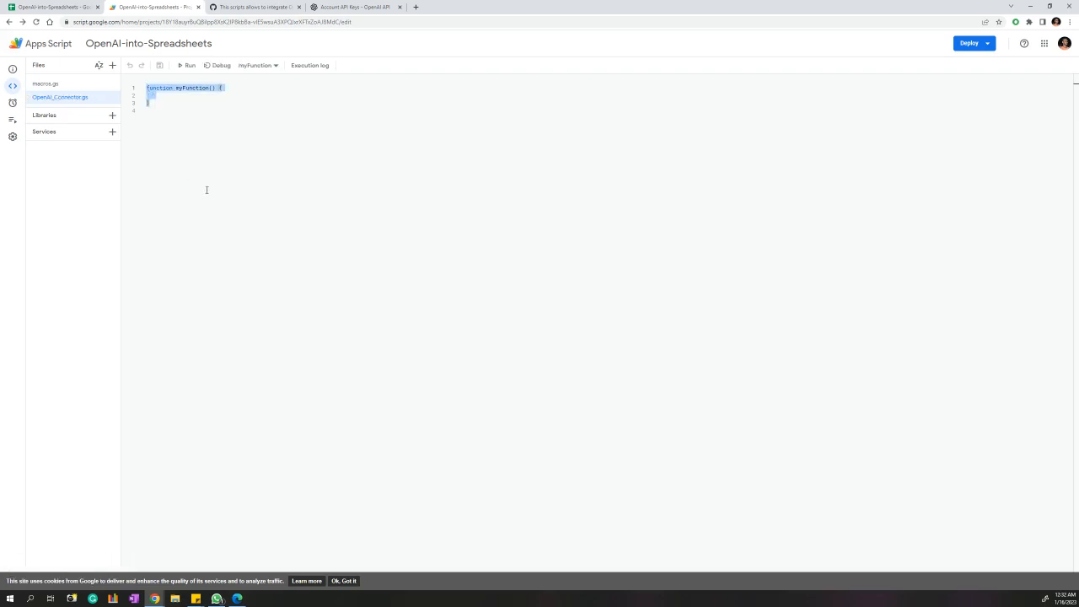
key(BackSpace)
Copy all 53 lines of the OpenAI-into-Spreadsheets.js gist code.
click(263, 8)
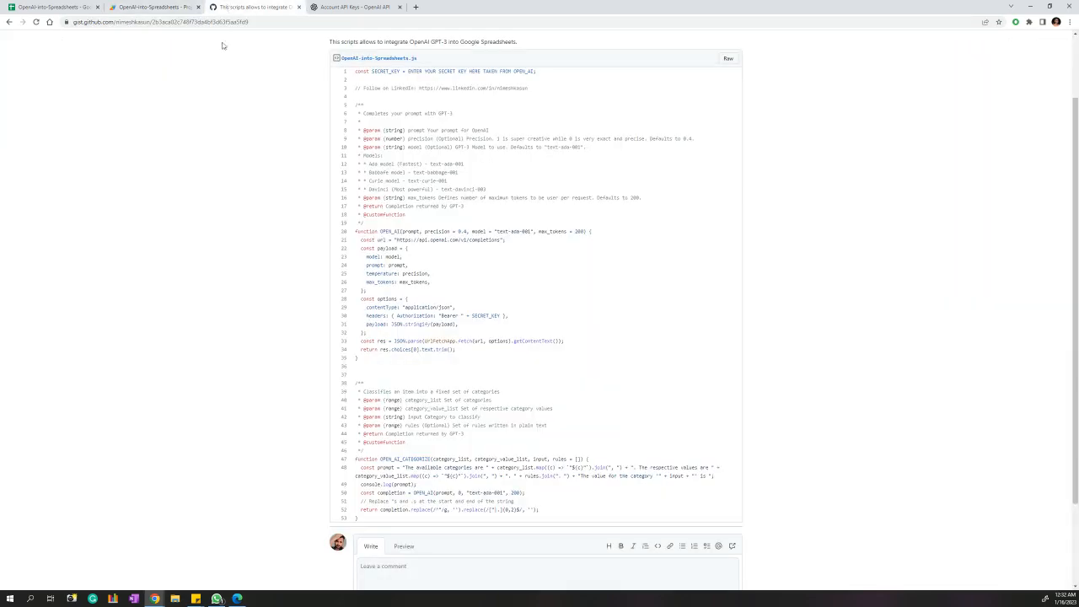
click(264, 22)
scroll(239, 67, up, 2)
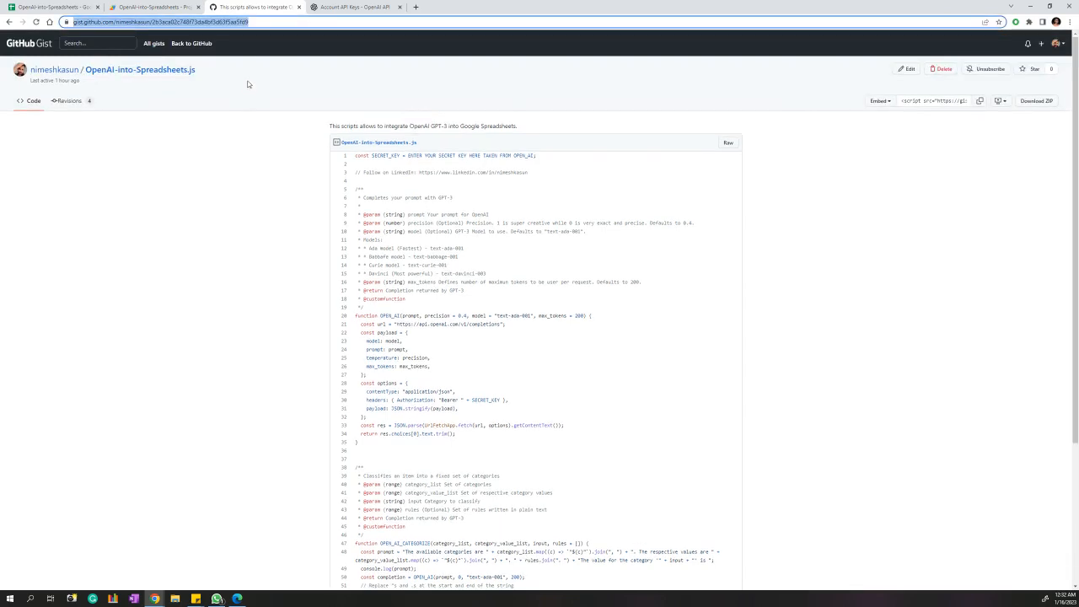
click(259, 22)
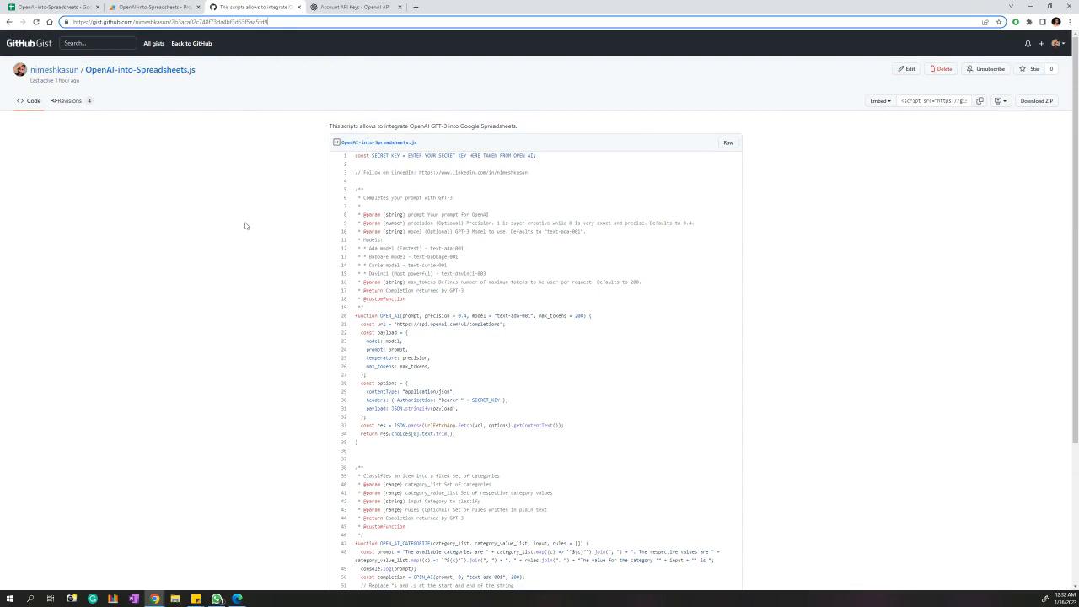
scroll(245, 221, down, 1)
scroll(241, 227, up, 1)
click(376, 191)
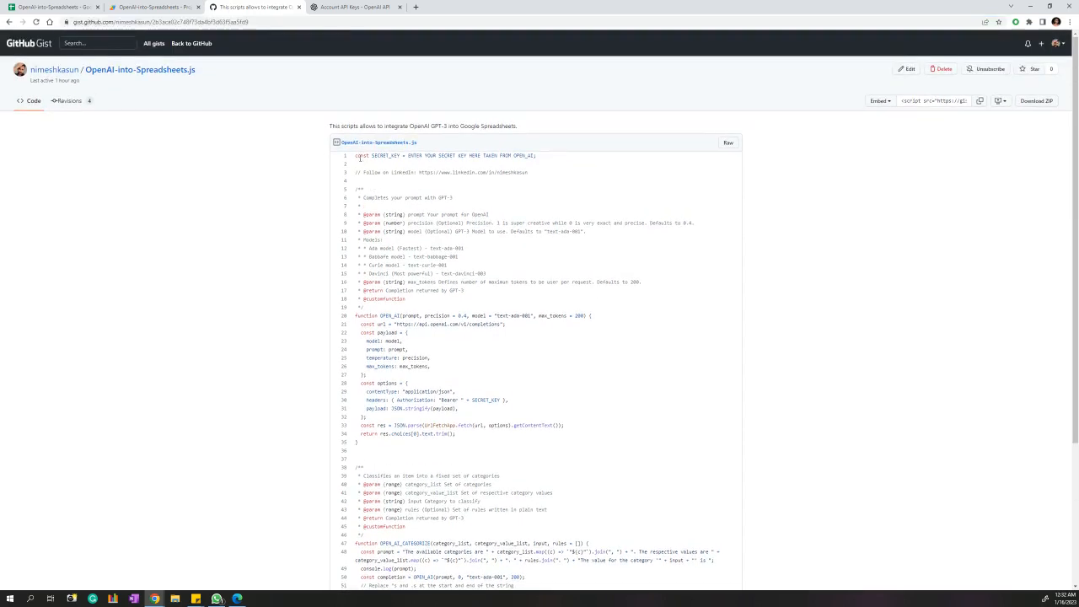
drag(356, 155, 383, 411)
right_click(386, 372)
click(409, 380)
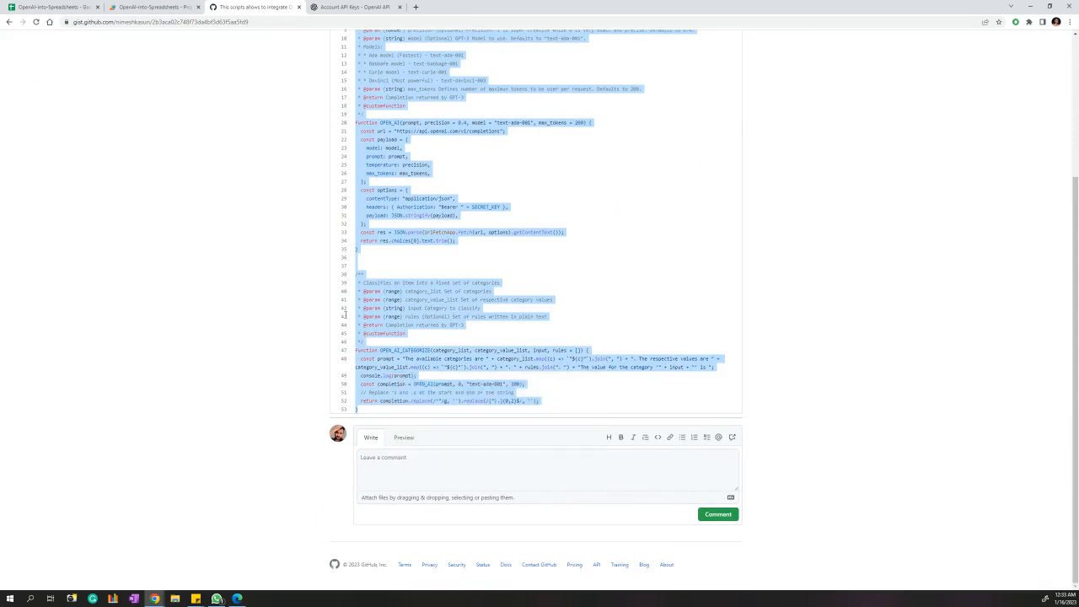
click(140, 9)
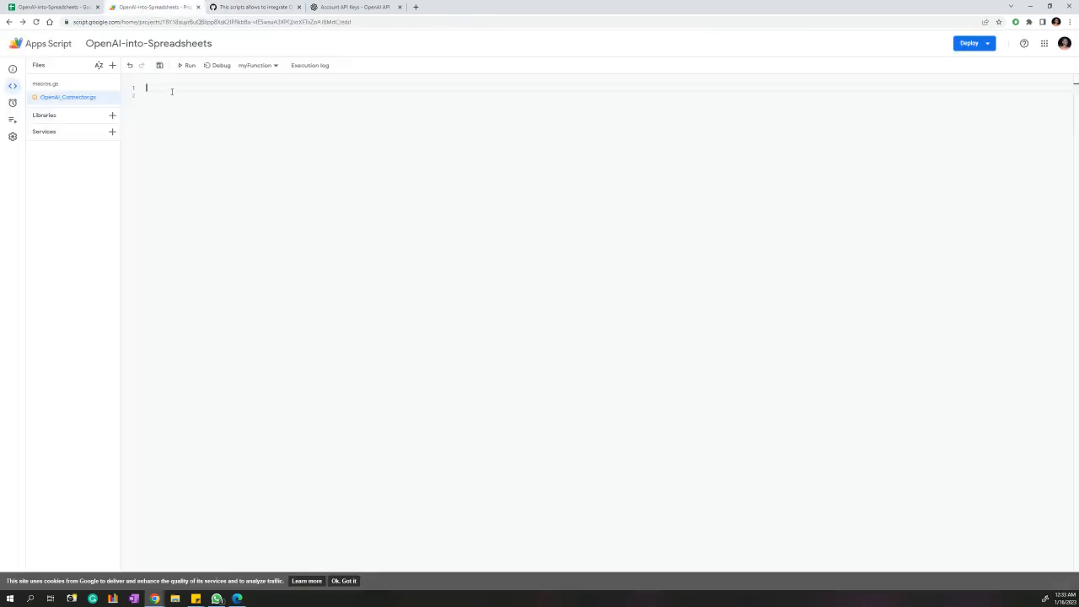
Paste the copied OpenAI script into OpenAI_Connector.gs and save the project.
right_click(170, 89)
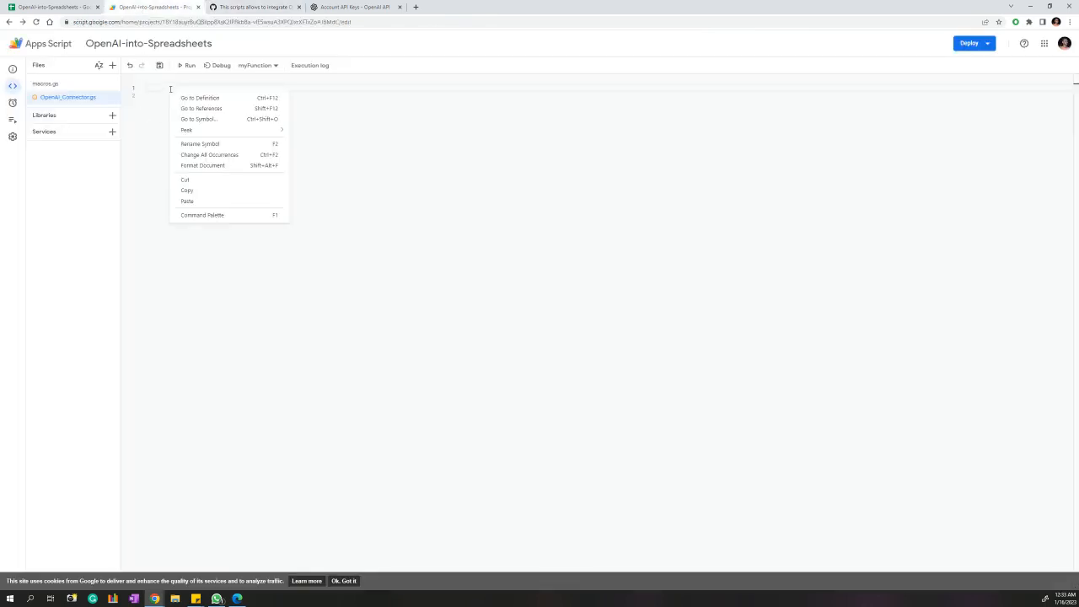
click(196, 201)
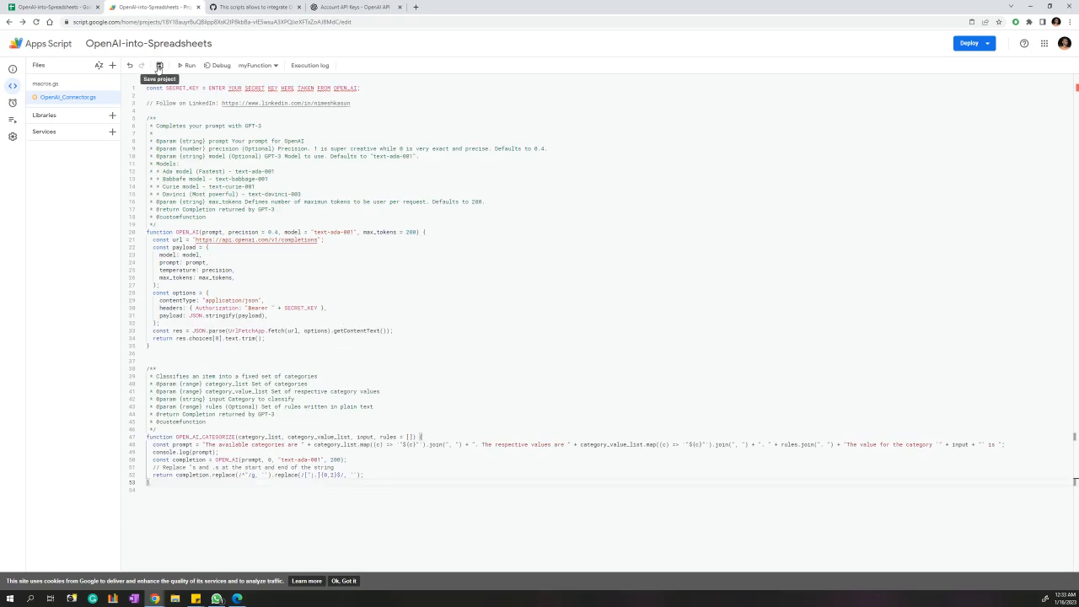
click(159, 66)
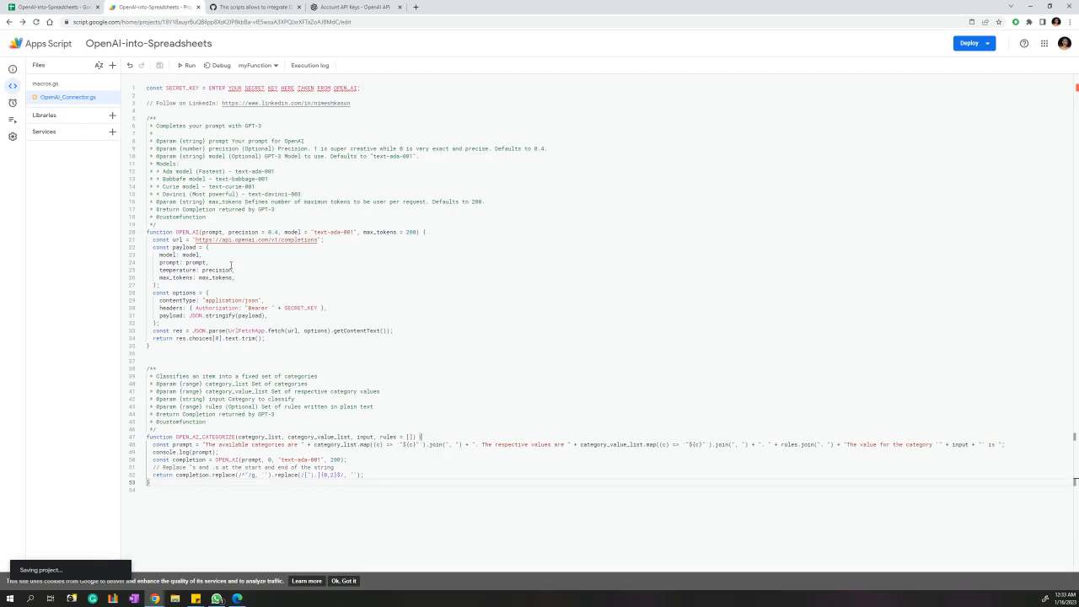
Replace the SECRET_KEY placeholder on line 1 with empty quotes.
drag(209, 88, 357, 88)
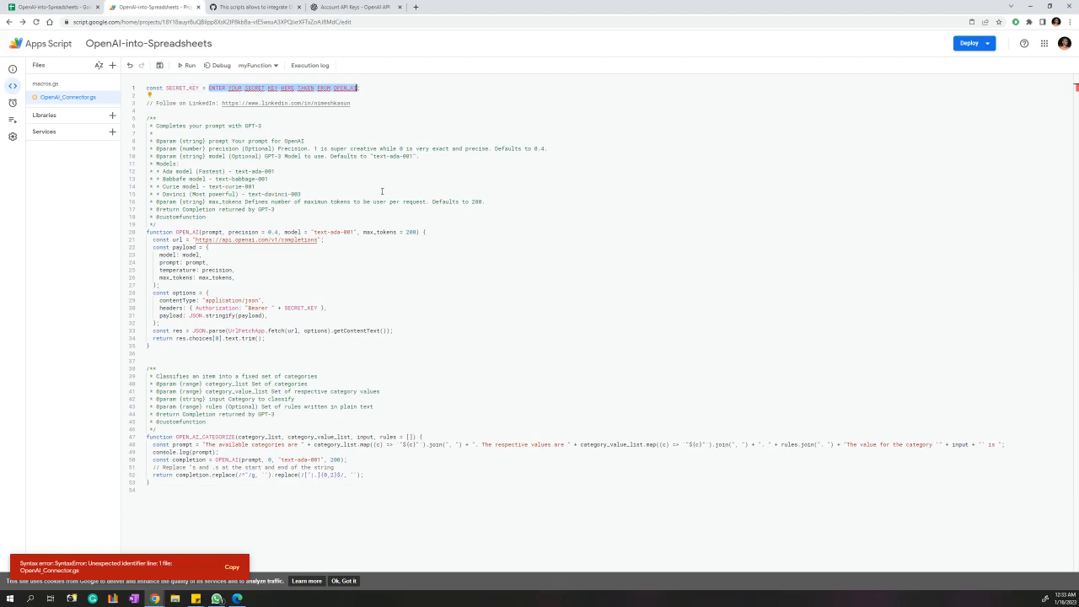
key(BackSpace)
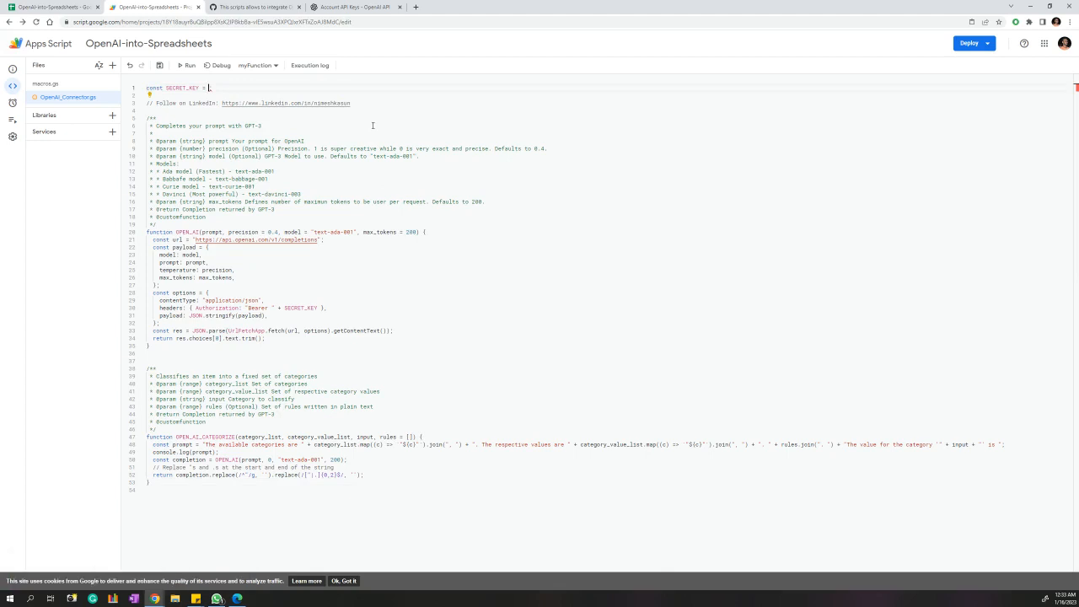
text("";)
Generate a new OpenAI secret API key from the API keys page and copy it.
click(349, 8)
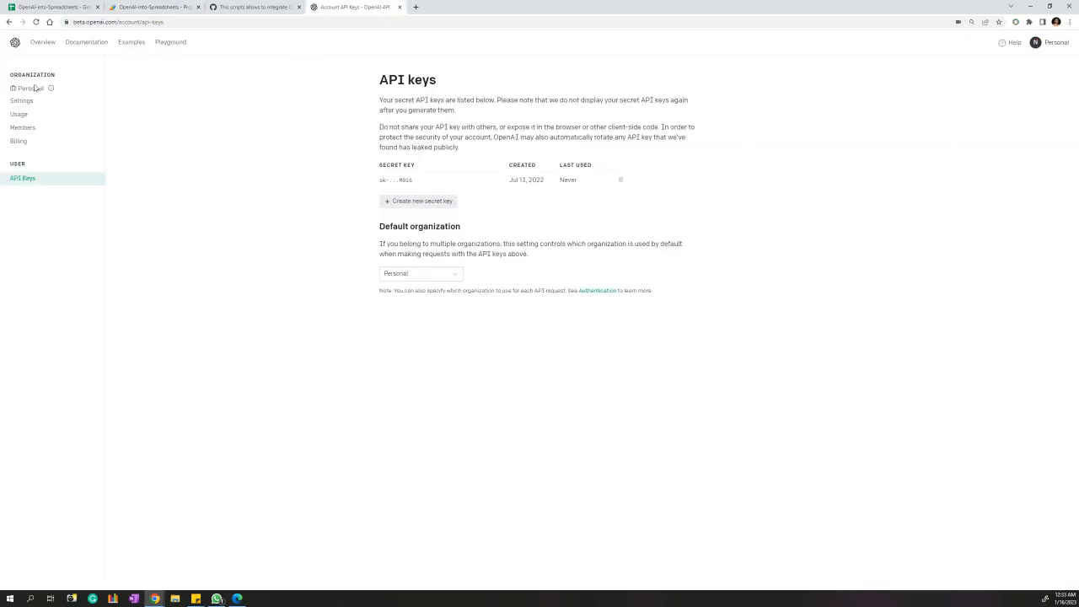
click(1056, 44)
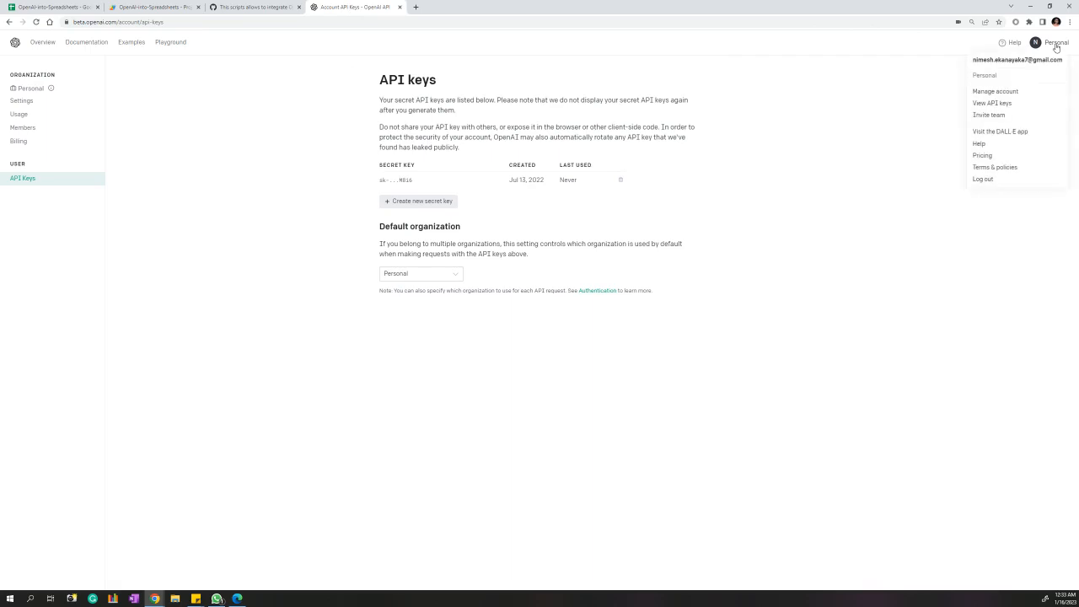
click(1004, 105)
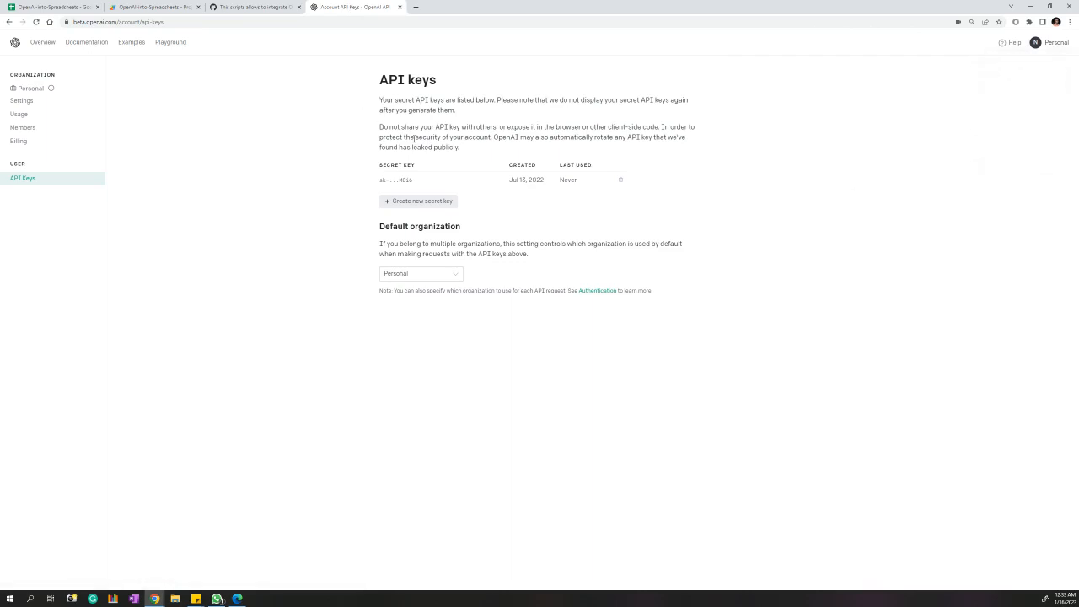
click(428, 206)
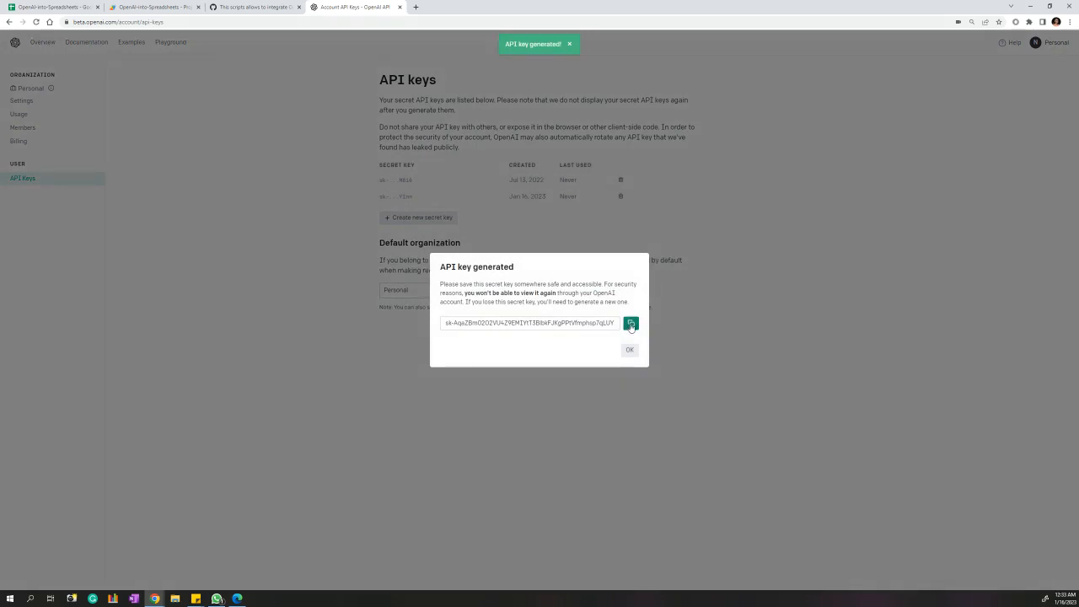
click(631, 326)
click(631, 326)
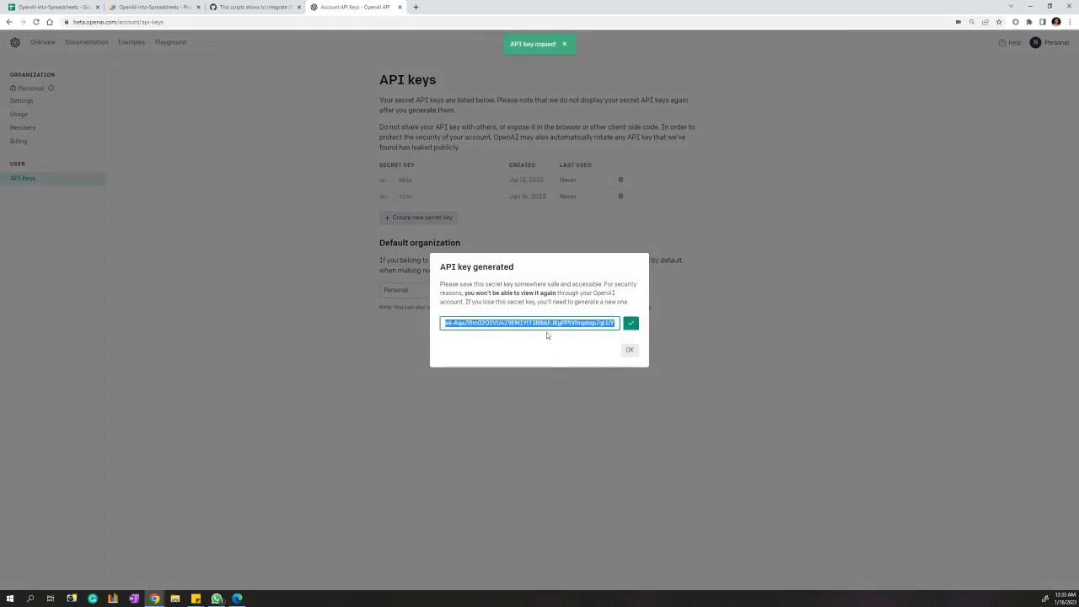
key(alt+Tab)
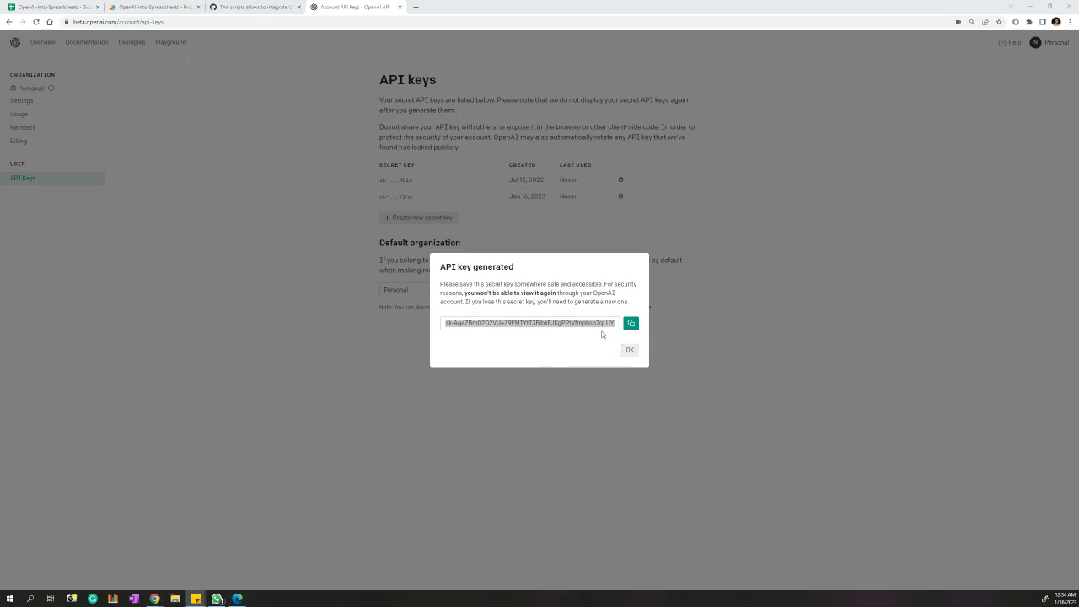
click(630, 322)
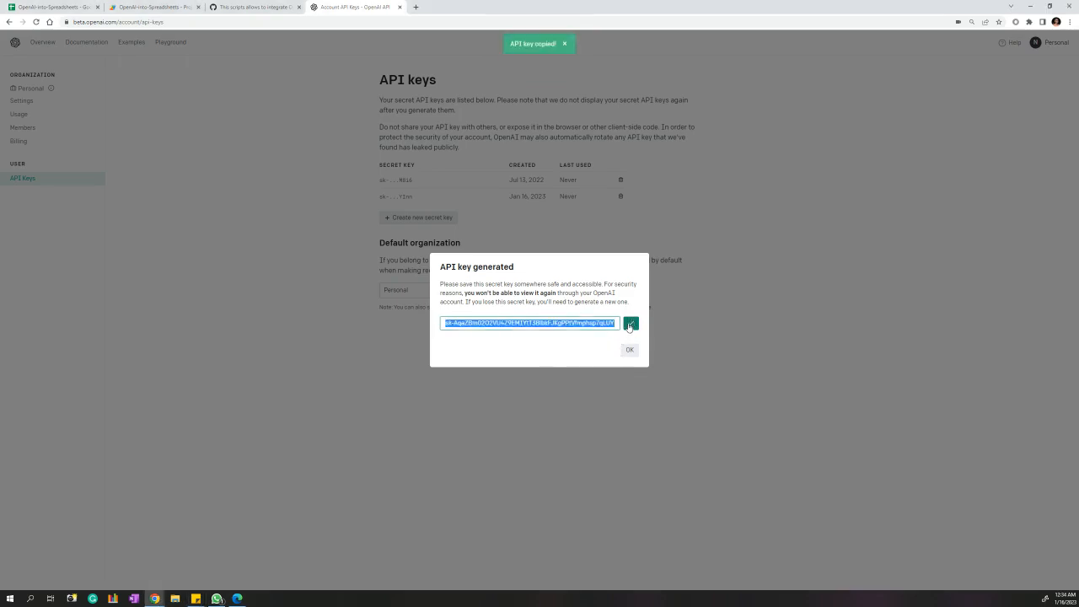
click(253, 6)
click(152, 7)
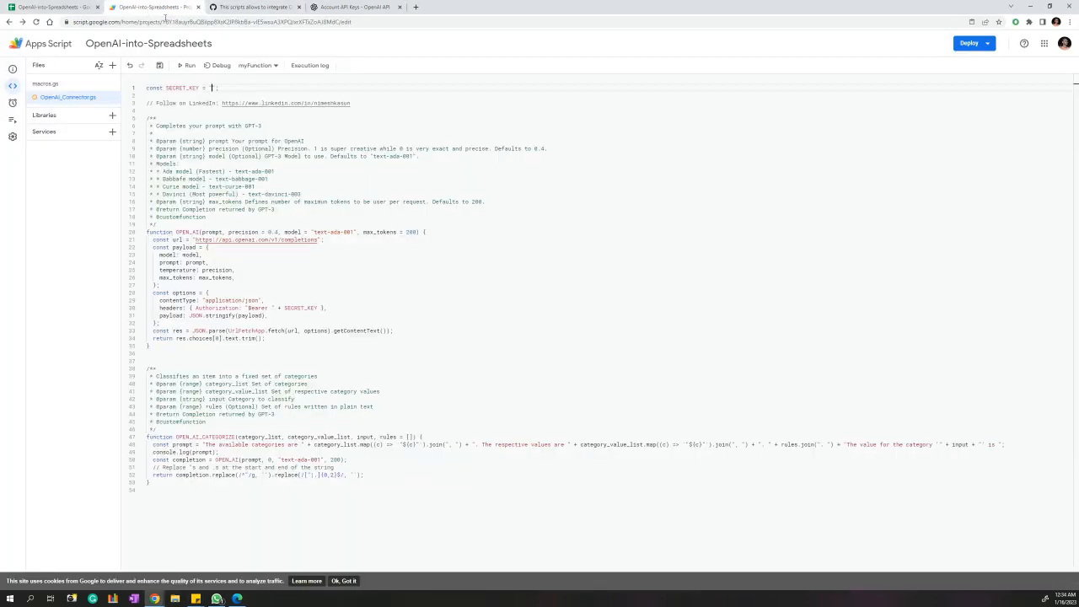
Paste the API key into SECRET_KEY, end the line with ';', and save.
click(251, 134)
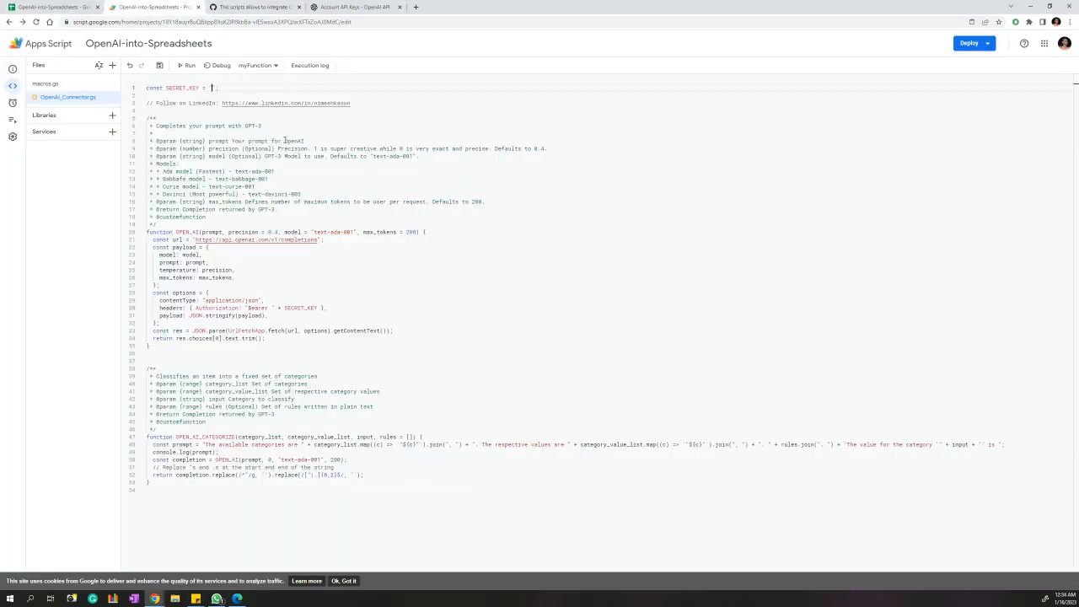
click(211, 88)
key(ctrl+v)
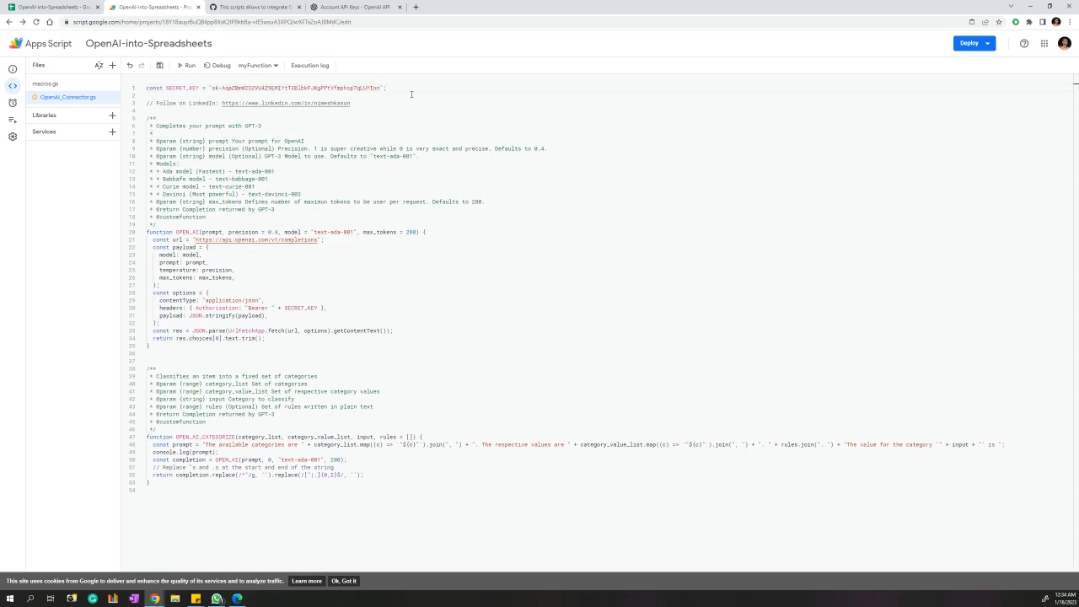
text(;)
click(159, 65)
Highlight the OPEN_AI and OPEN_AI_CATEGORIZE function names defined in the script.
drag(175, 232, 199, 232)
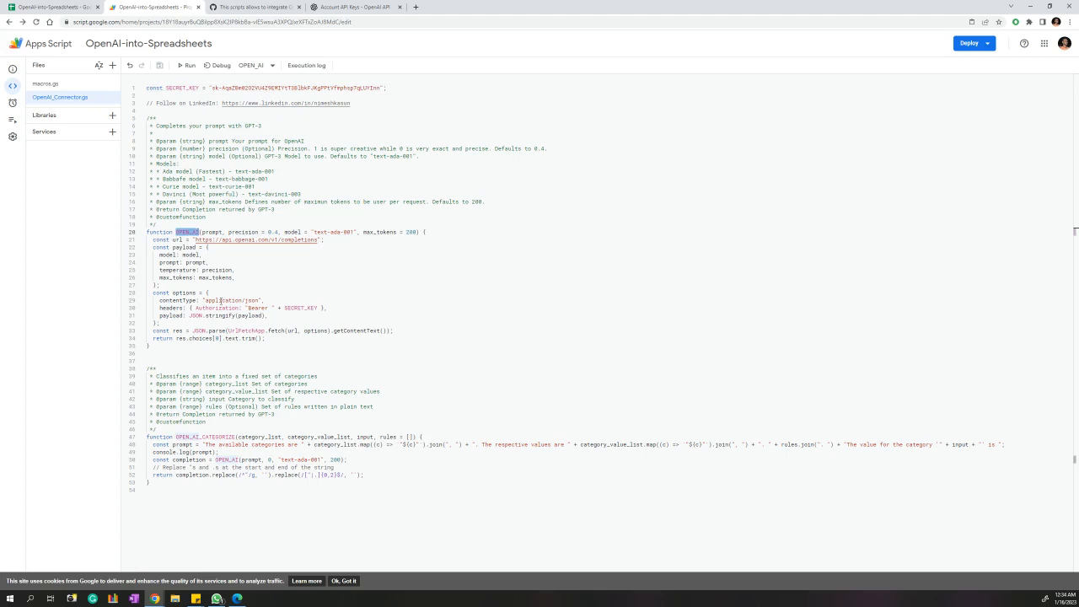
double_click(177, 436)
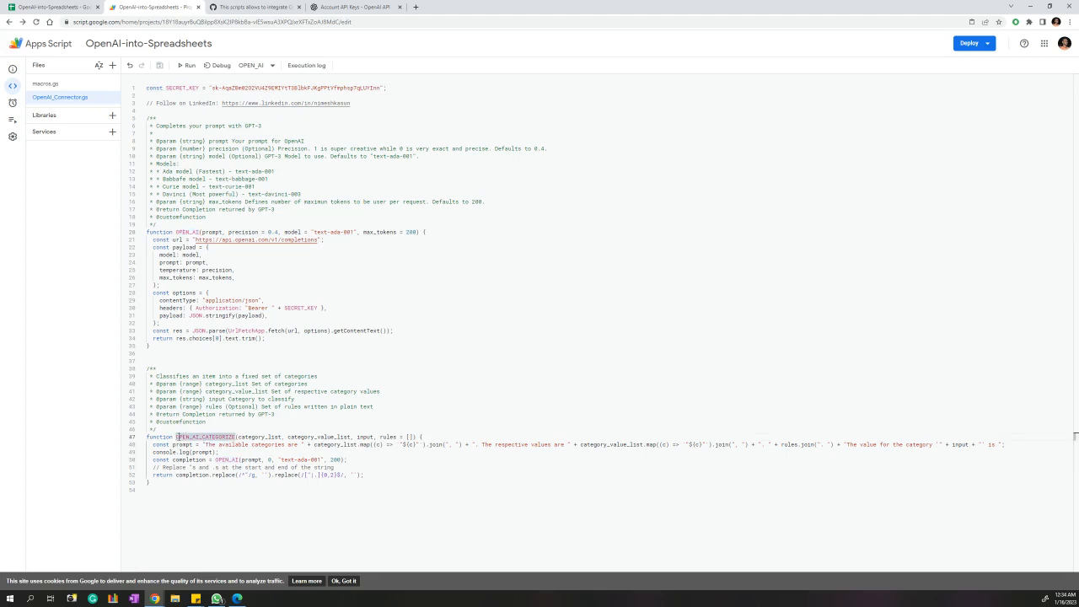
drag(176, 436, 241, 436)
click(242, 452)
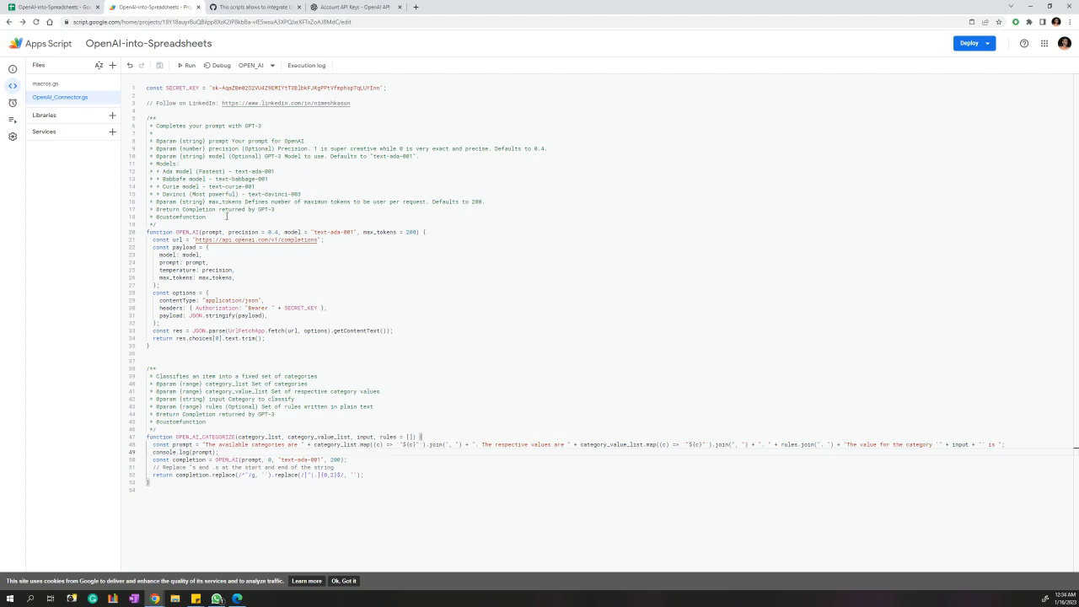
click(50, 7)
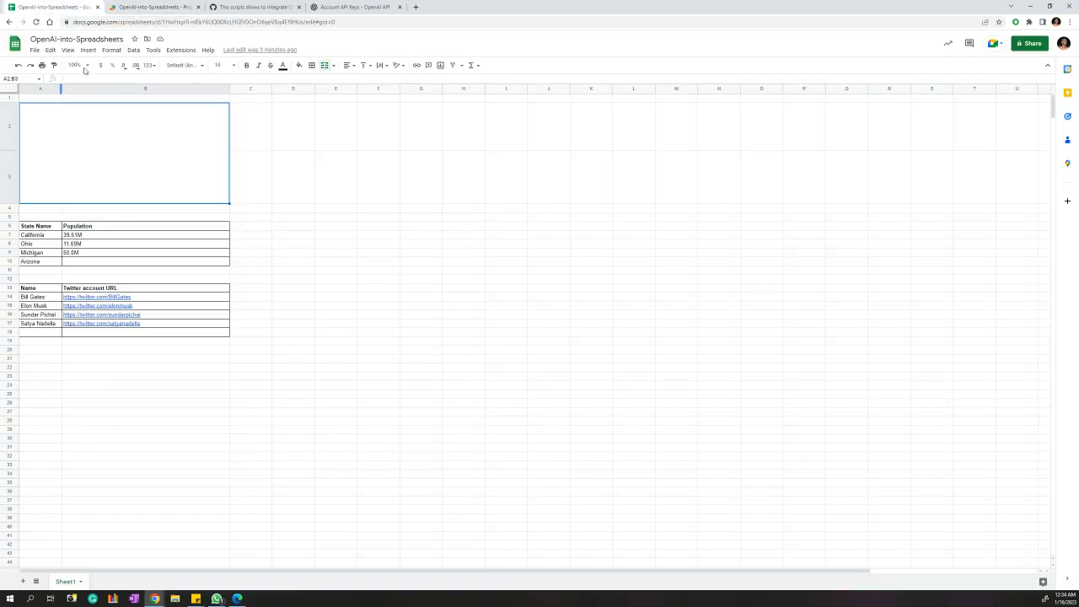
In merged cell A2:B3, type =OPEN_AI("What is the capital of Sri Lanka", as a partial formula.
click(322, 174)
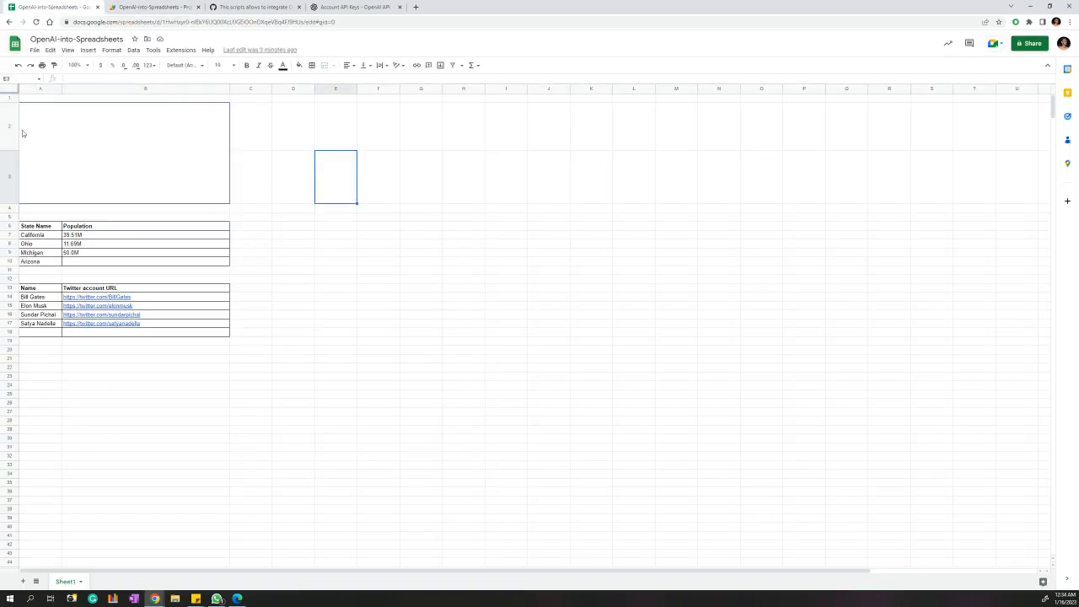
click(22, 133)
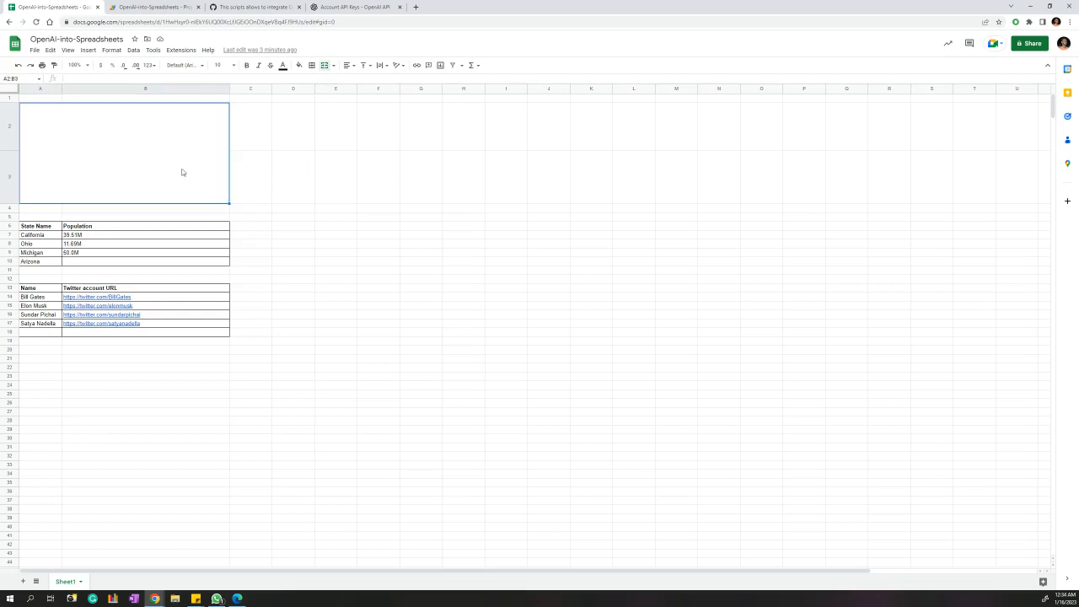
text(=)
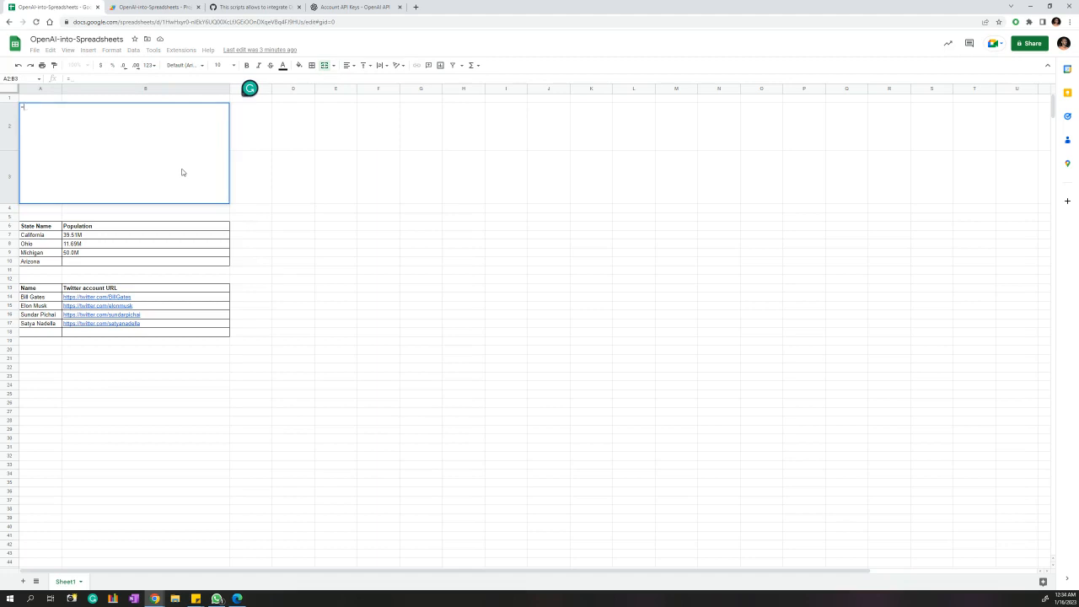
text(open)
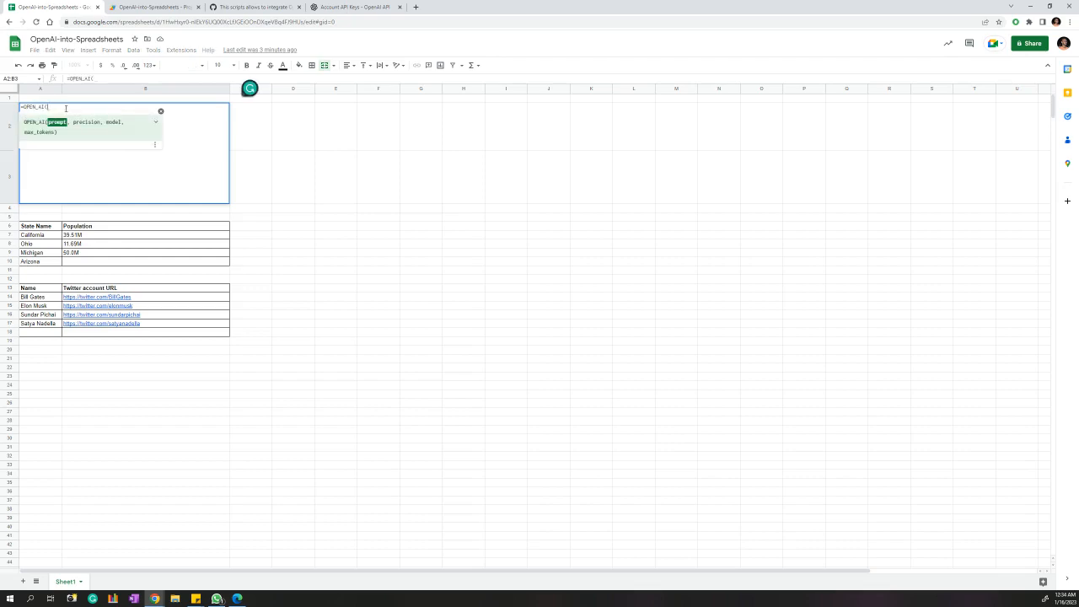
text("What)
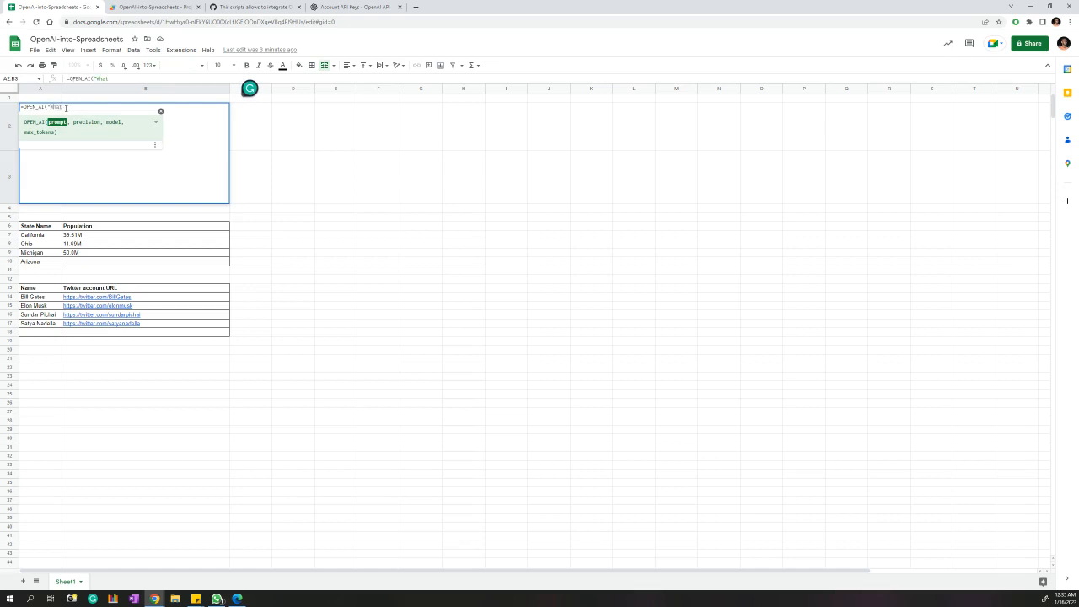
text( is the capital of Sri Lanka",)
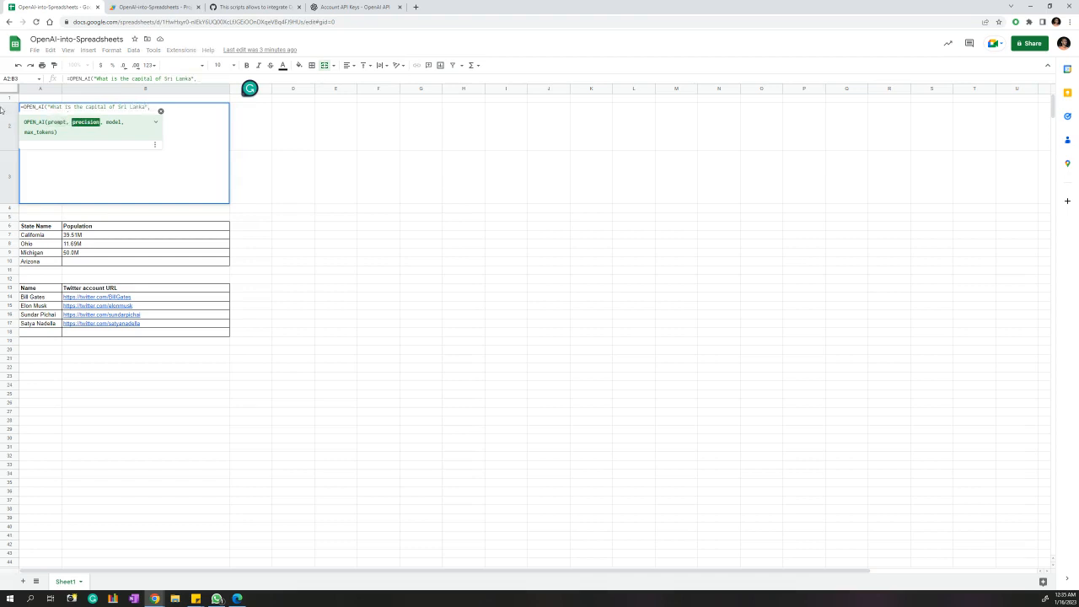
click(169, 7)
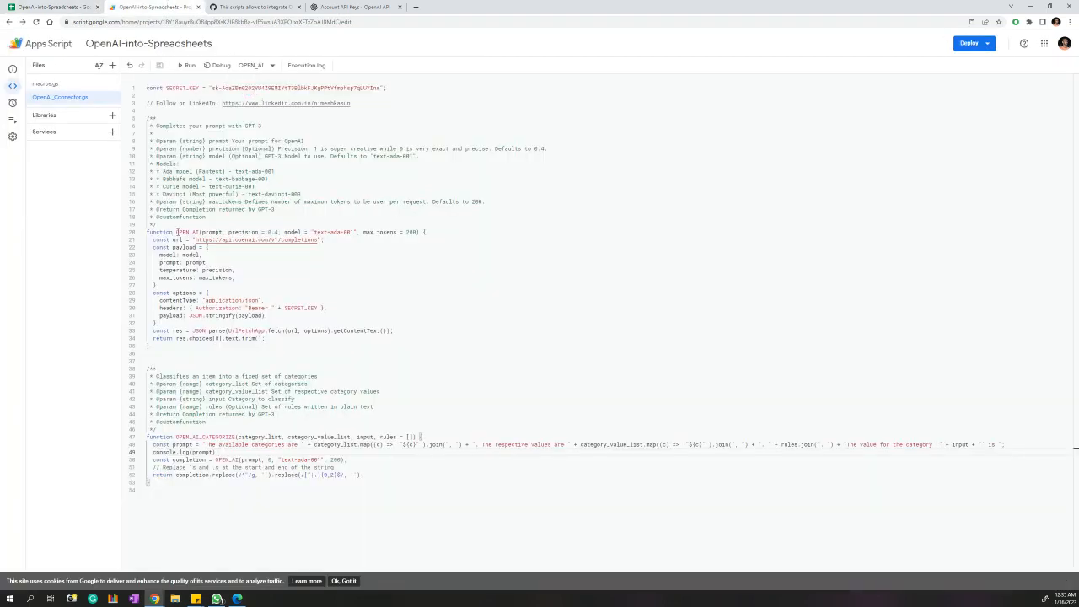
Review OPEN_AI's prompt, precision, model and max_tokens parameters, noting the 0.4 precision default.
double_click(177, 232)
click(210, 232)
click(243, 231)
click(292, 232)
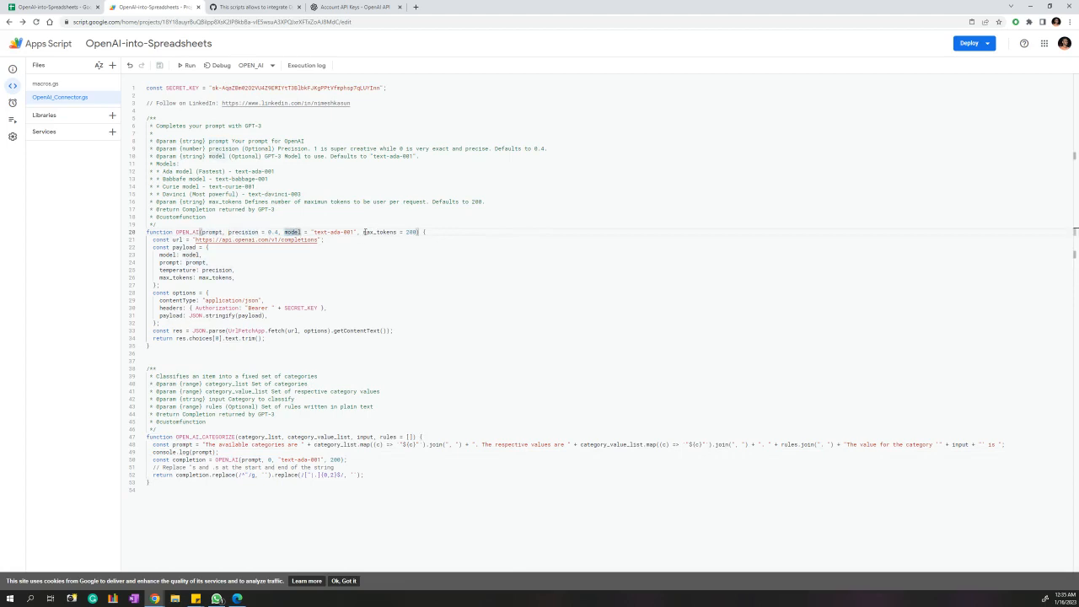
drag(365, 232, 396, 233)
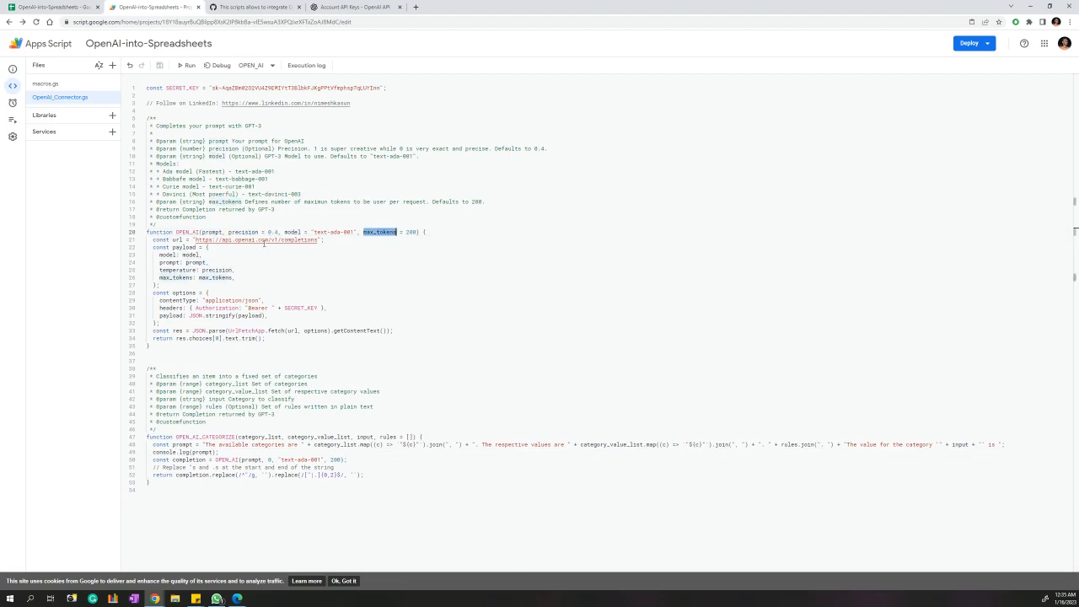
drag(229, 232, 415, 233)
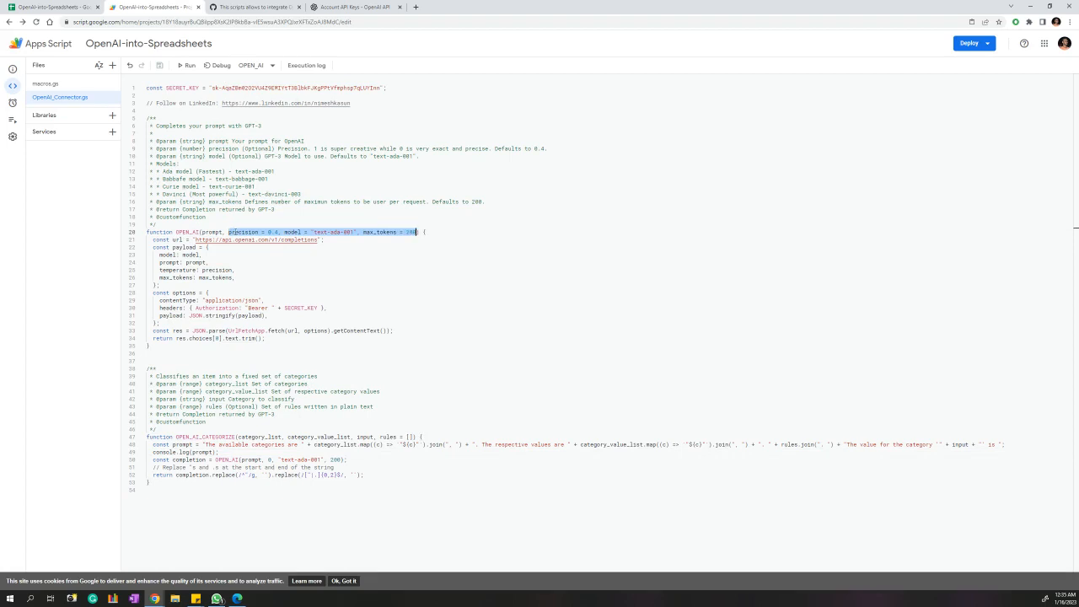
click(228, 232)
drag(230, 232, 278, 232)
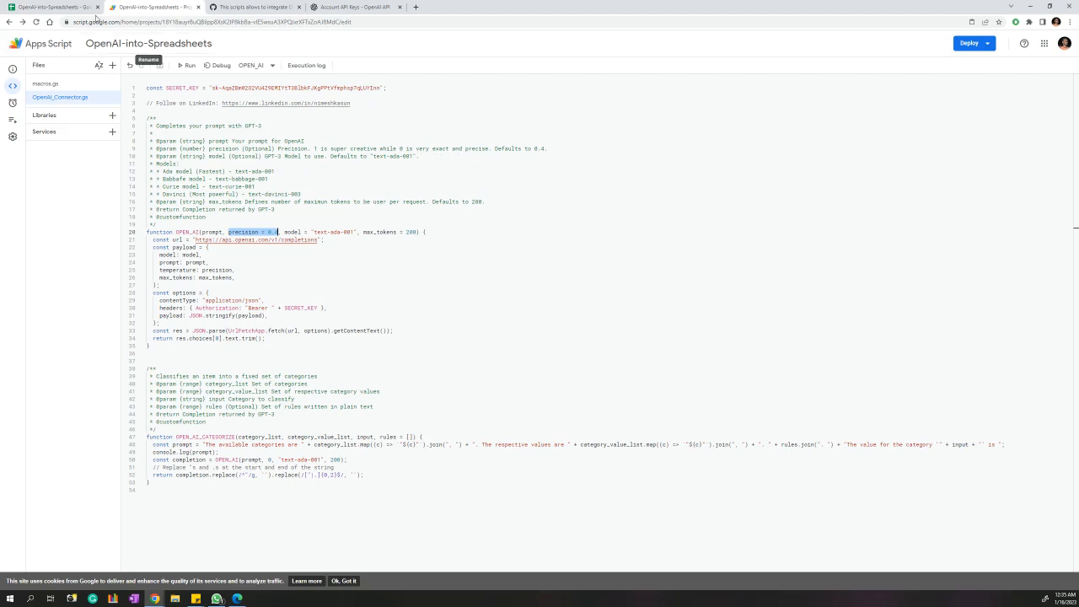
Add the precision argument to the formula and copy the text-davinci-003 model name.
click(51, 7)
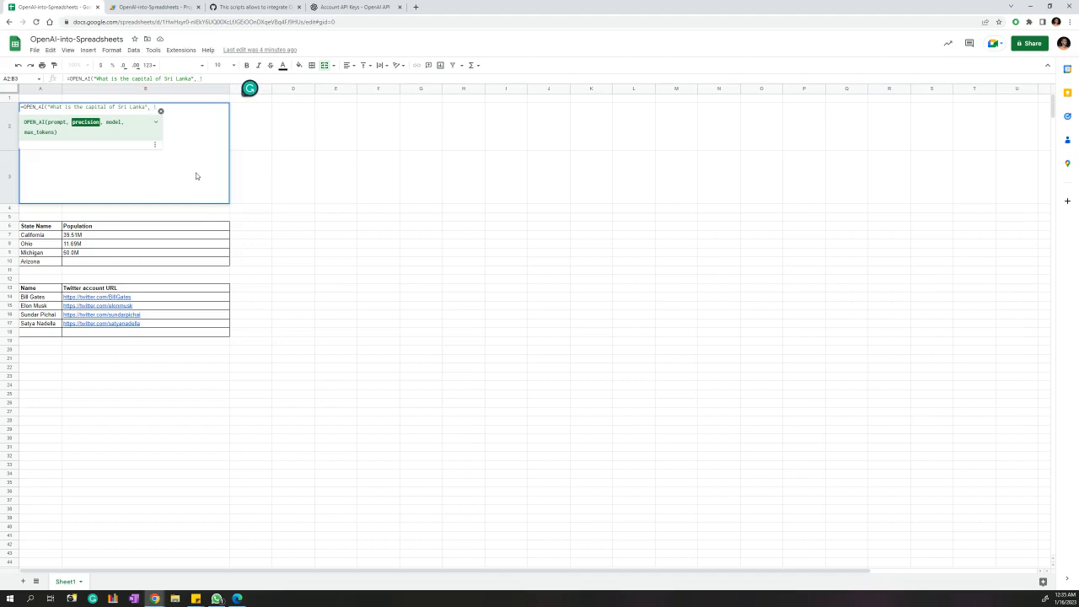
text(0,)
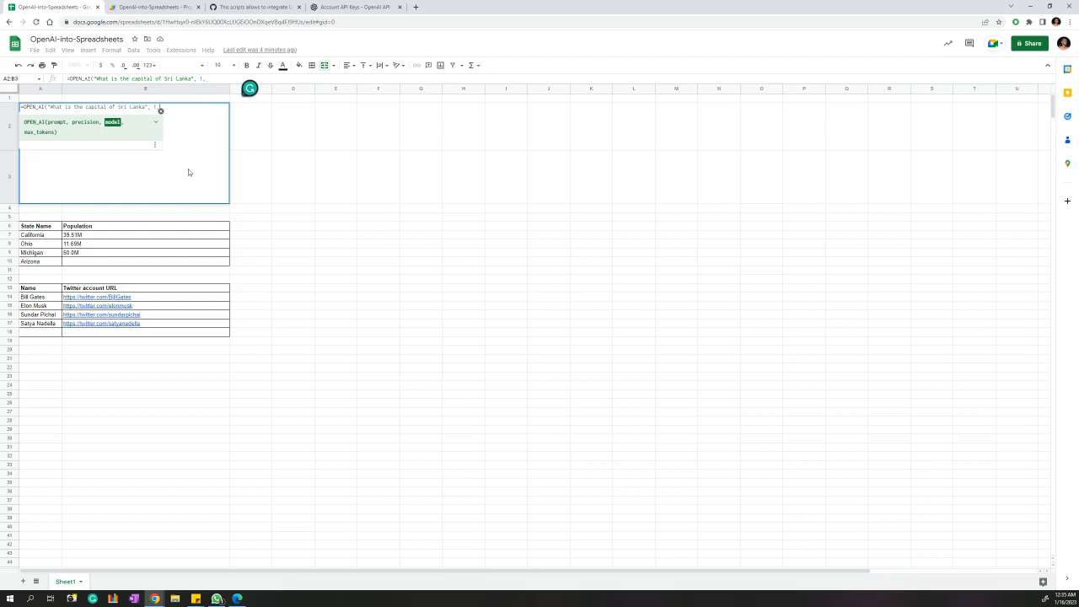
click(154, 6)
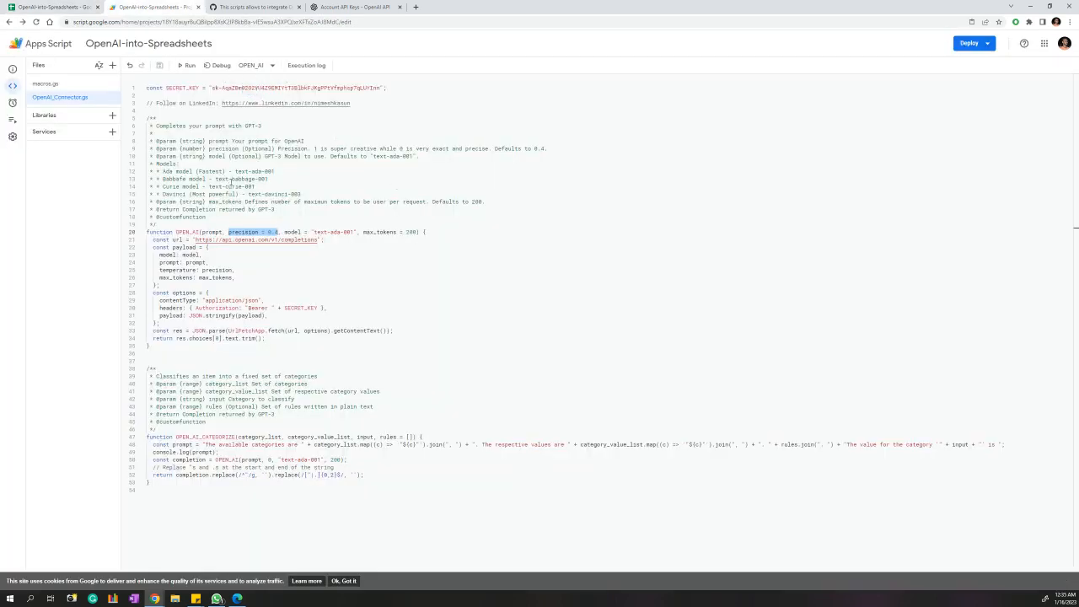
drag(236, 172, 277, 172)
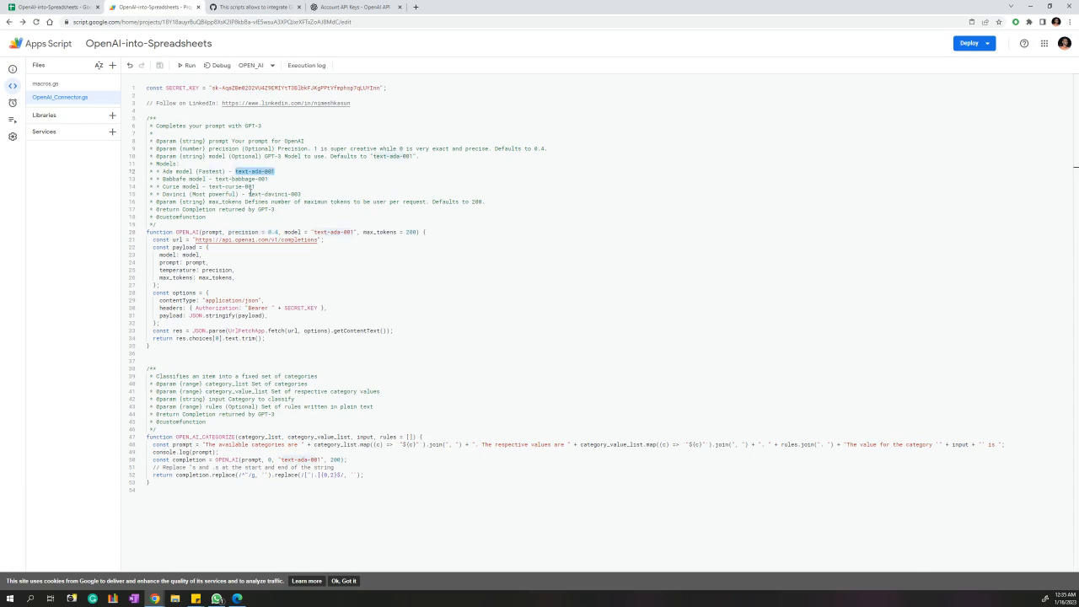
drag(248, 194, 302, 194)
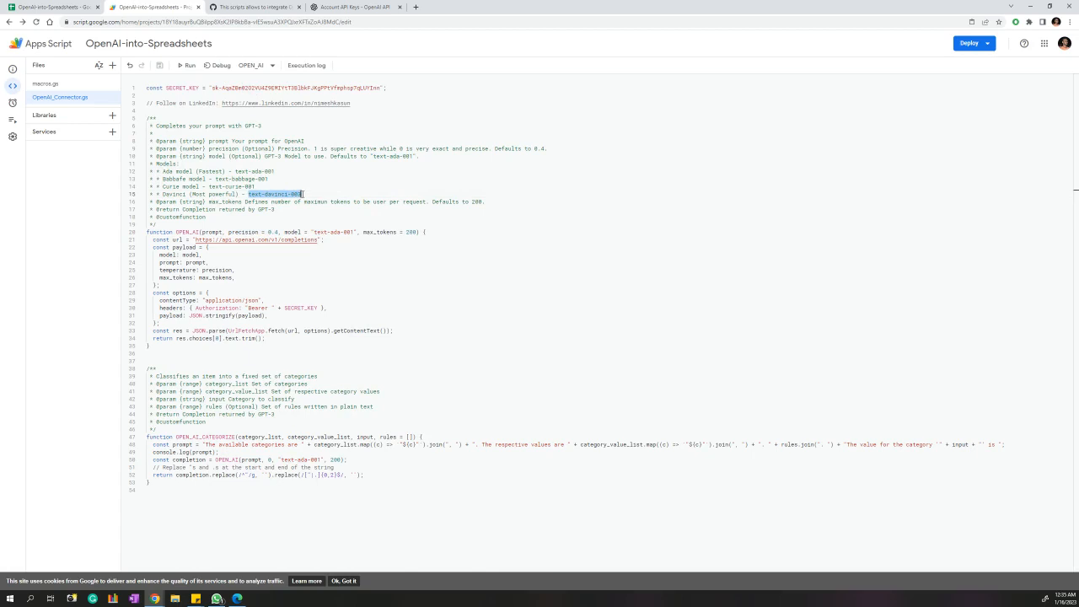
click(55, 4)
Finish the formula with model "text-davinci-003" so A2 returns "Colombo is the capital of Sri Lanka.".
key(ctrl+v)
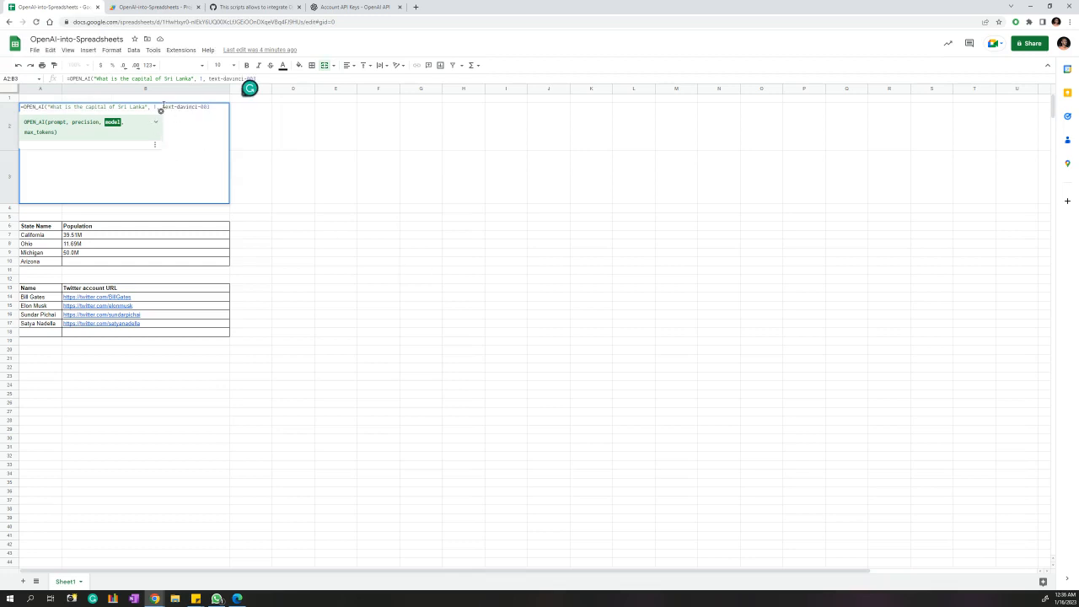
text(")
text(")
text())
key(Return)
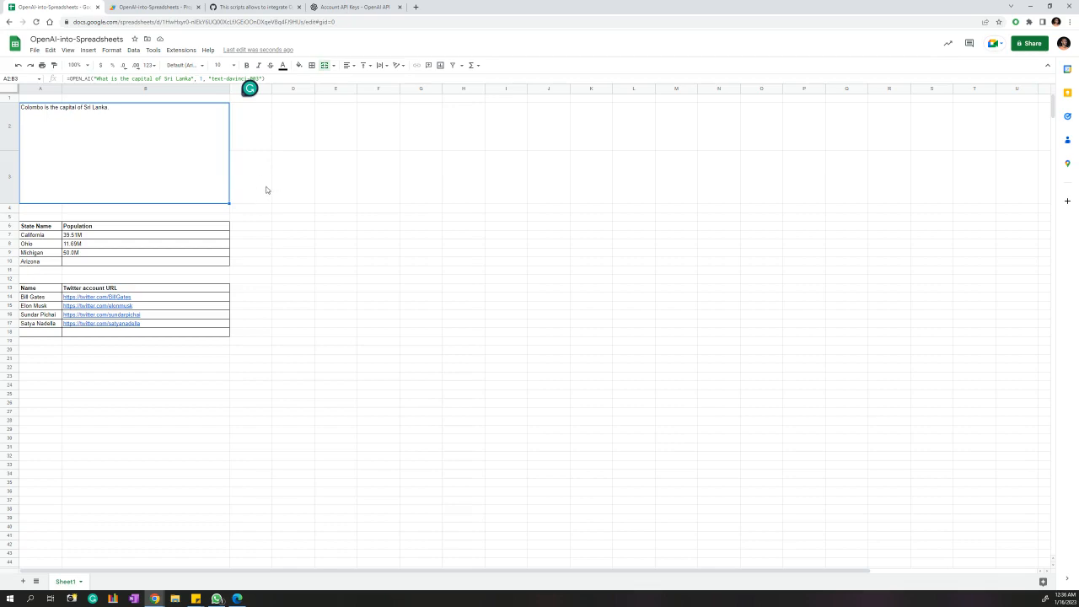
click(179, 265)
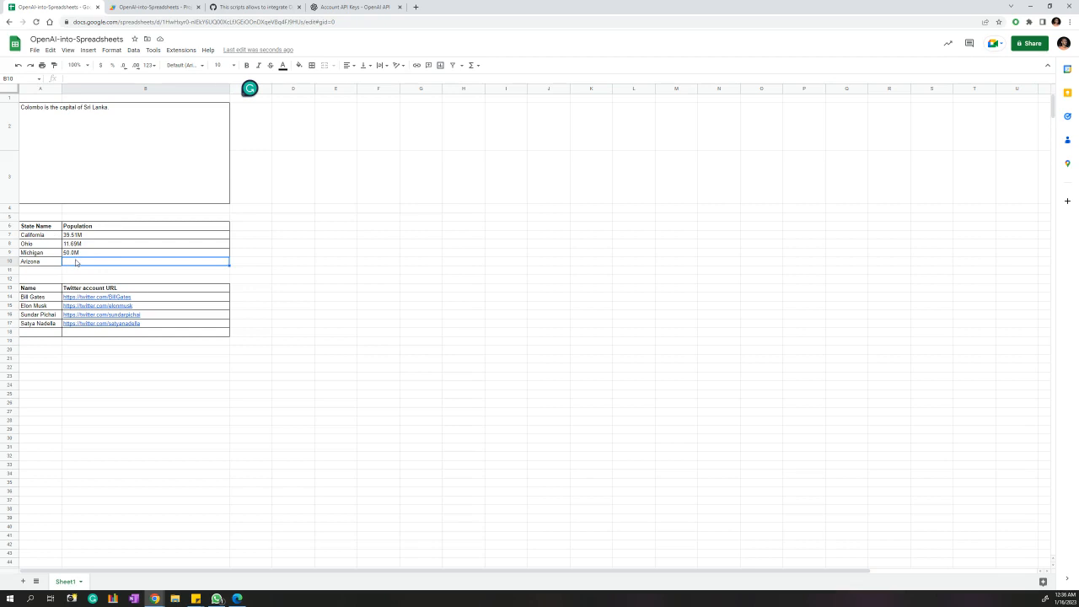
Enter =OPEN_AI_CATEGORIZE(A7:A9,B7:B9,A10) in B10, returning Arizona's population of 39.51M.
text(=ope)
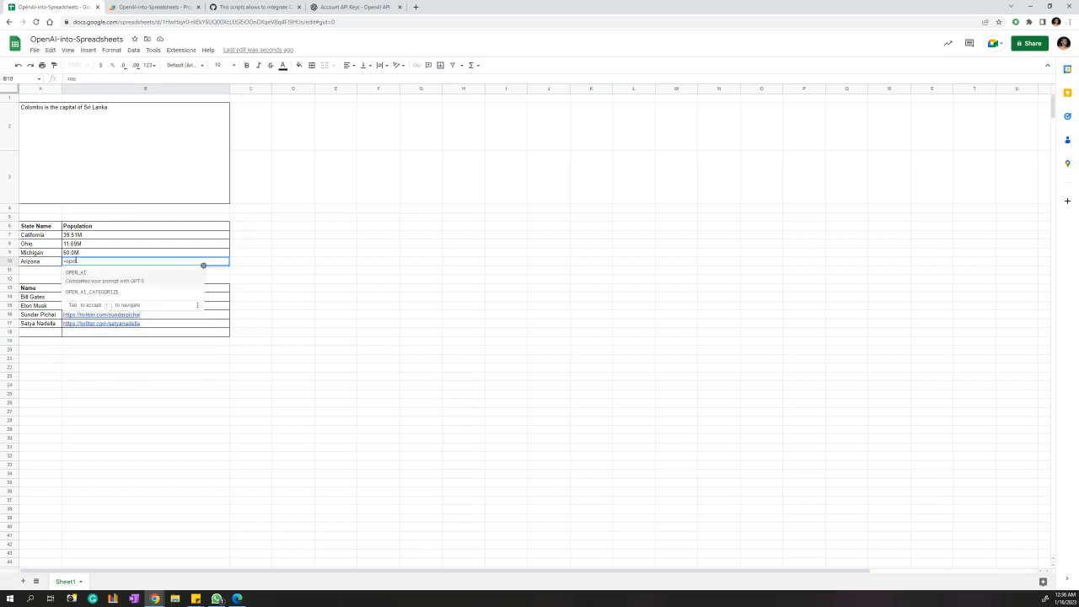
key(Down)
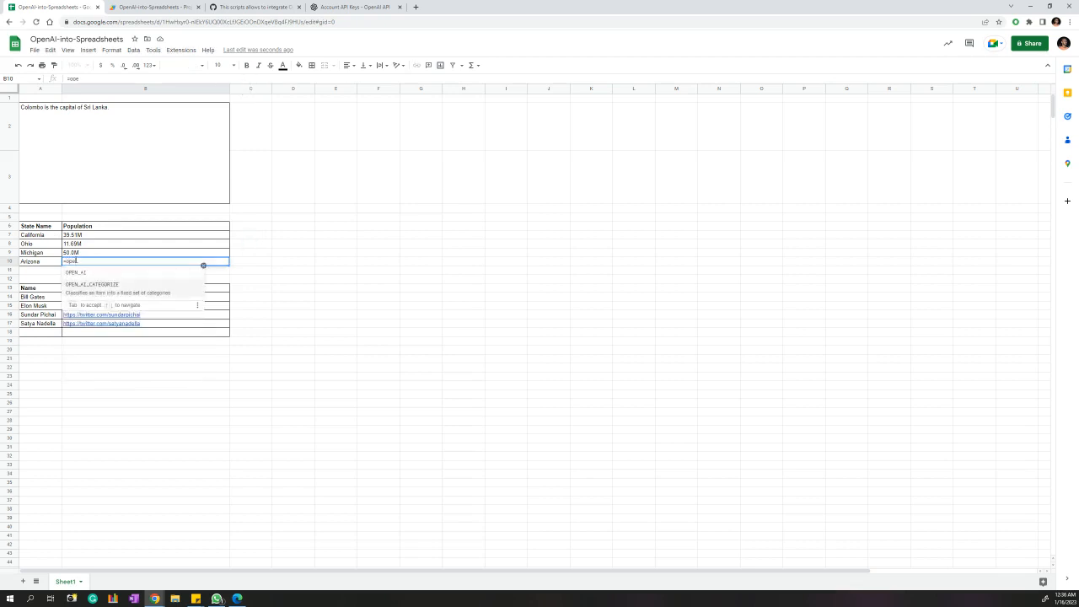
click(145, 292)
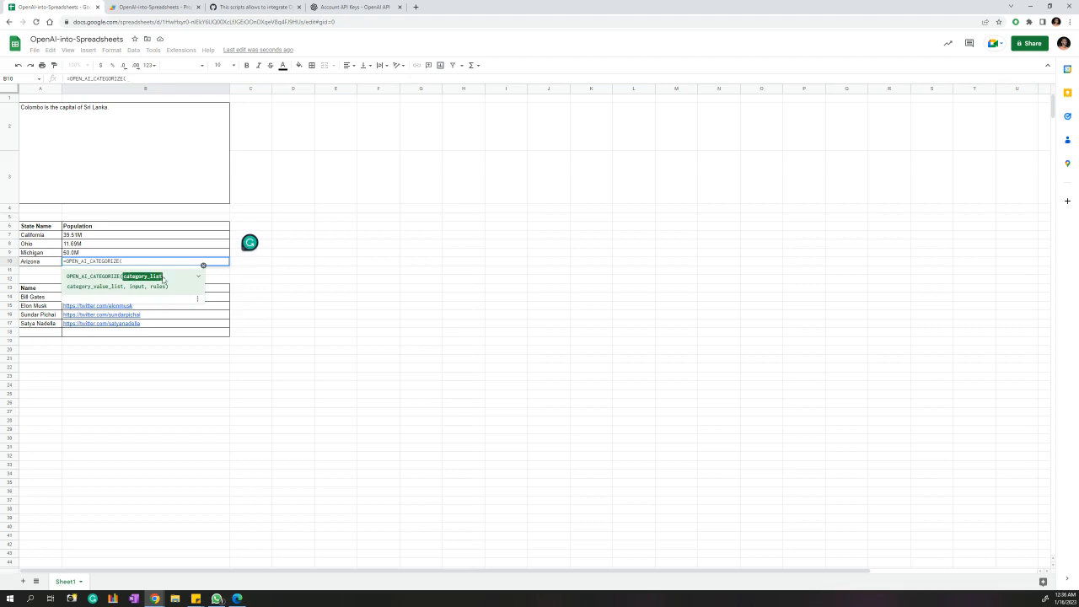
click(36, 246)
drag(36, 246, 36, 254)
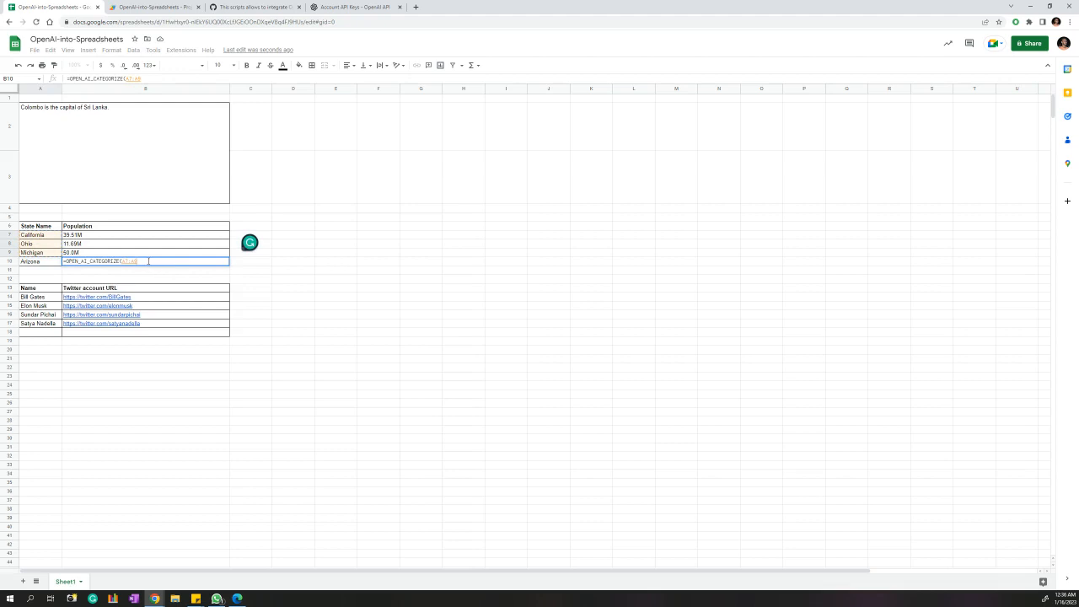
text(,)
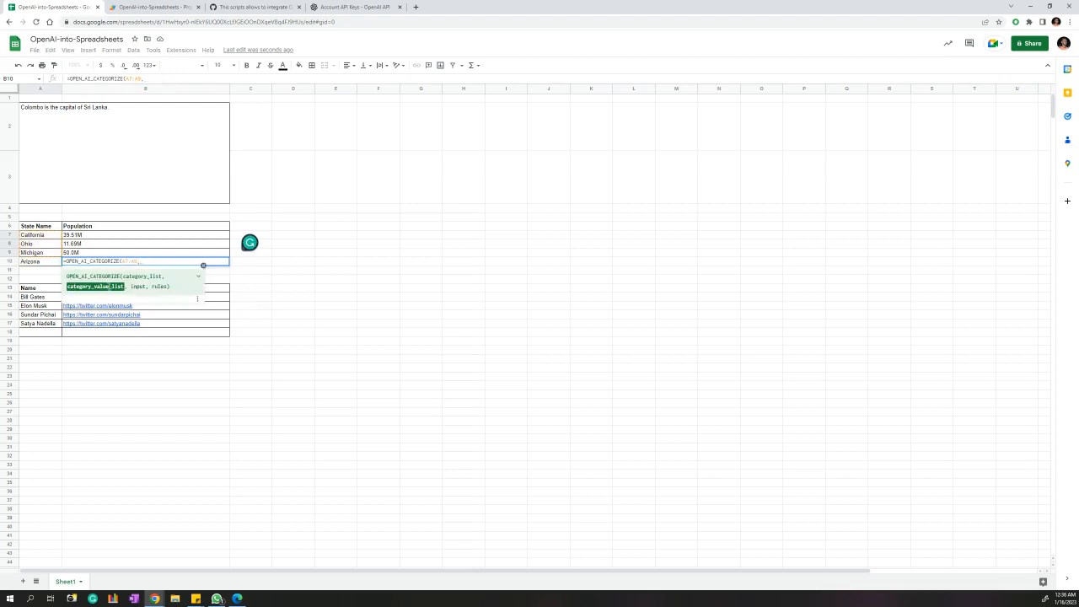
drag(80, 236, 89, 255)
text(,)
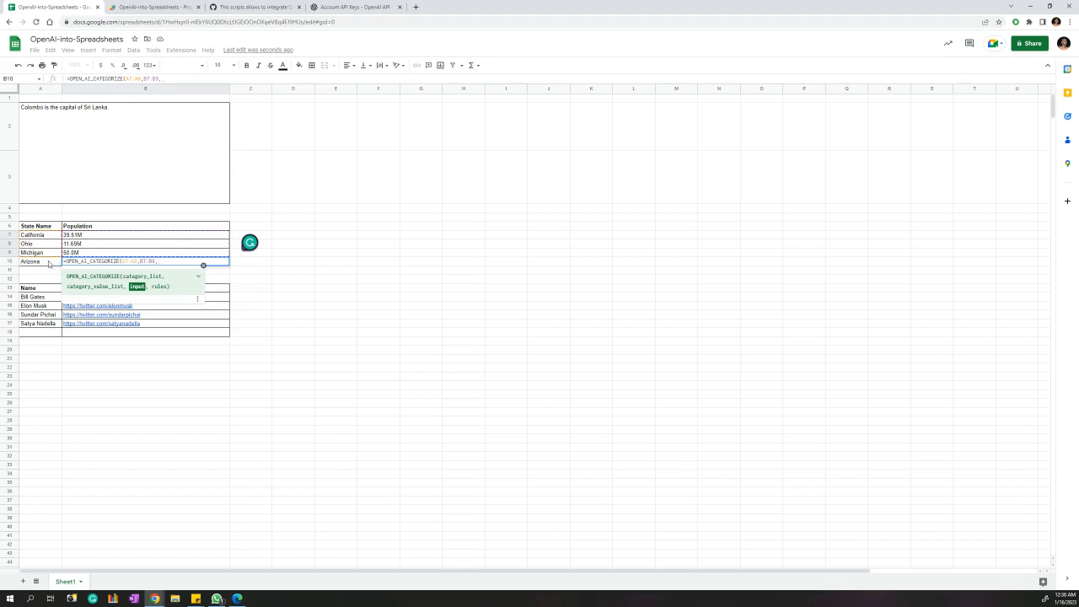
click(48, 264)
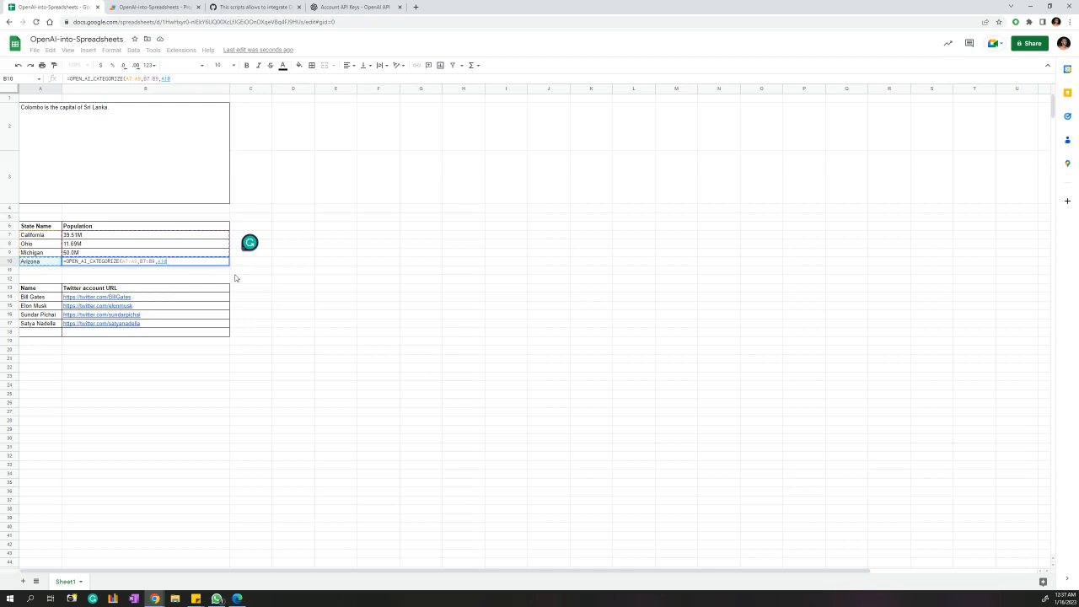
text())
key(Return)
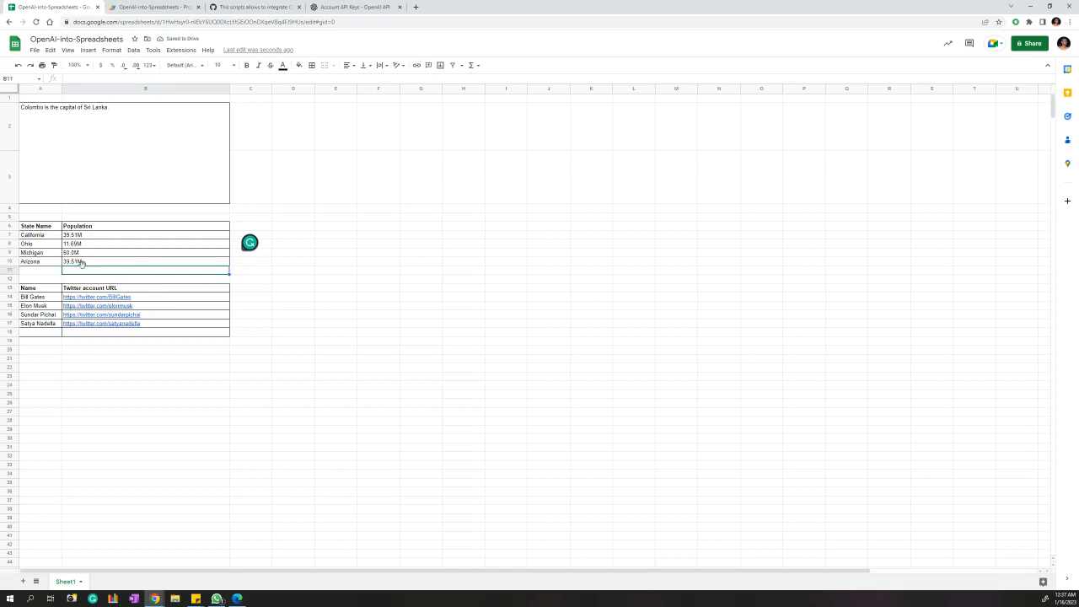
Rename the state in cell A10 from Arizona to Colarado.
click(49, 264)
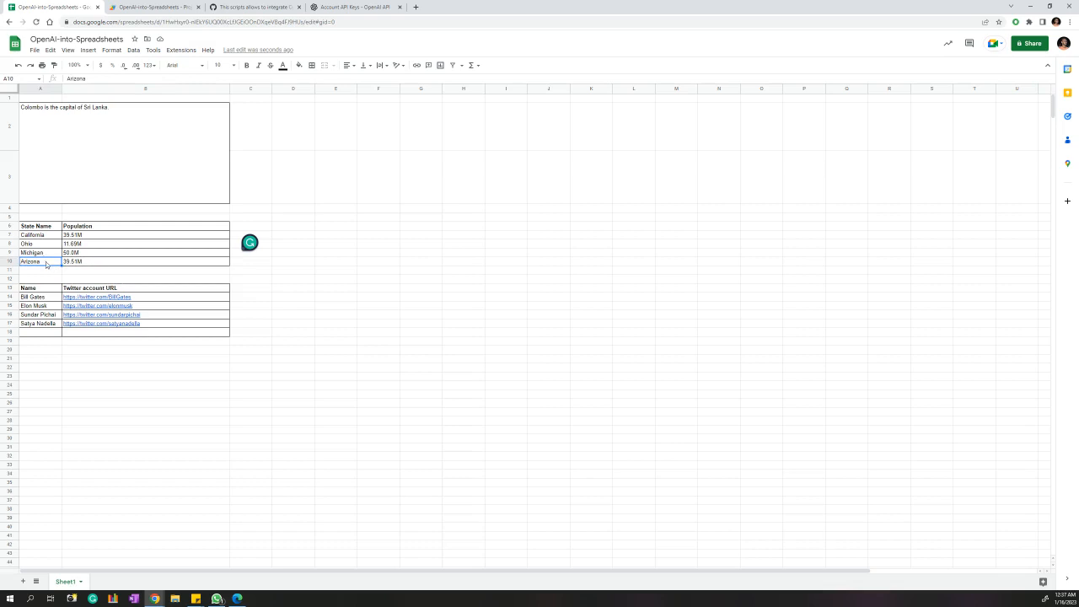
text(Colarado)
key(Return)
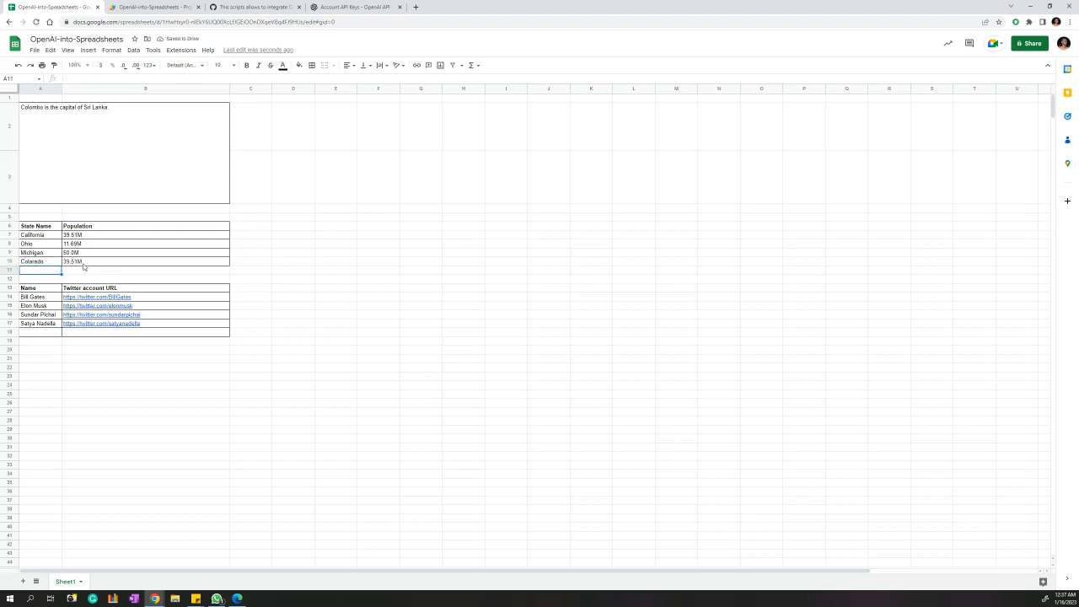
Select the empty Twitter URL cell B18 further down the sheet.
scroll(135, 287, down, 2)
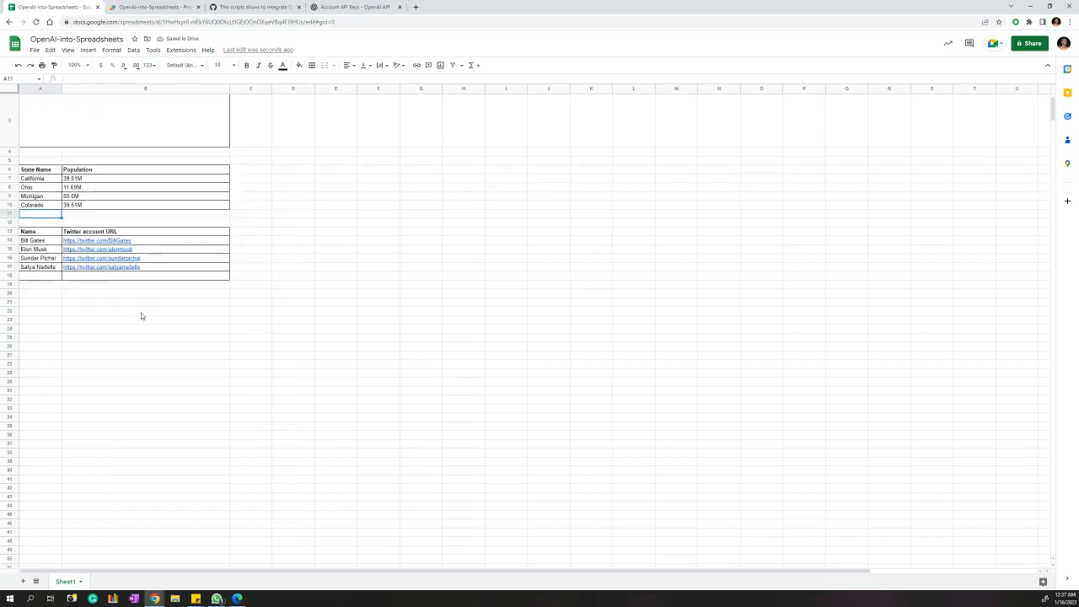
click(89, 278)
scroll(93, 287, up, 2)
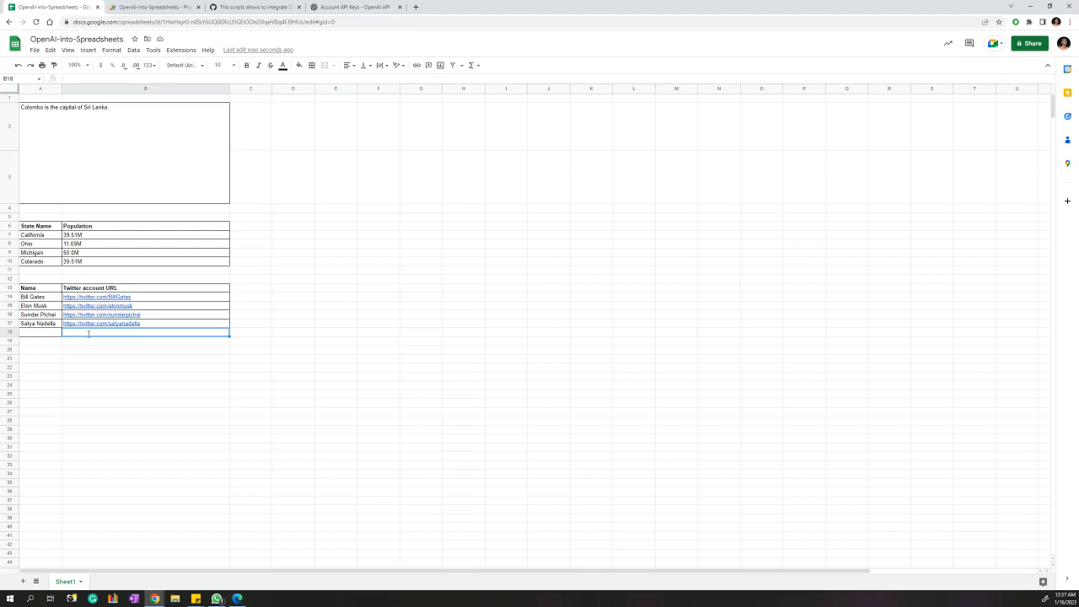
Enter =OPEN_AI_CATEGORIZE(A14:A17,B14:B17,A18) in B18 to look up Twitter URLs by name.
text(=ope)
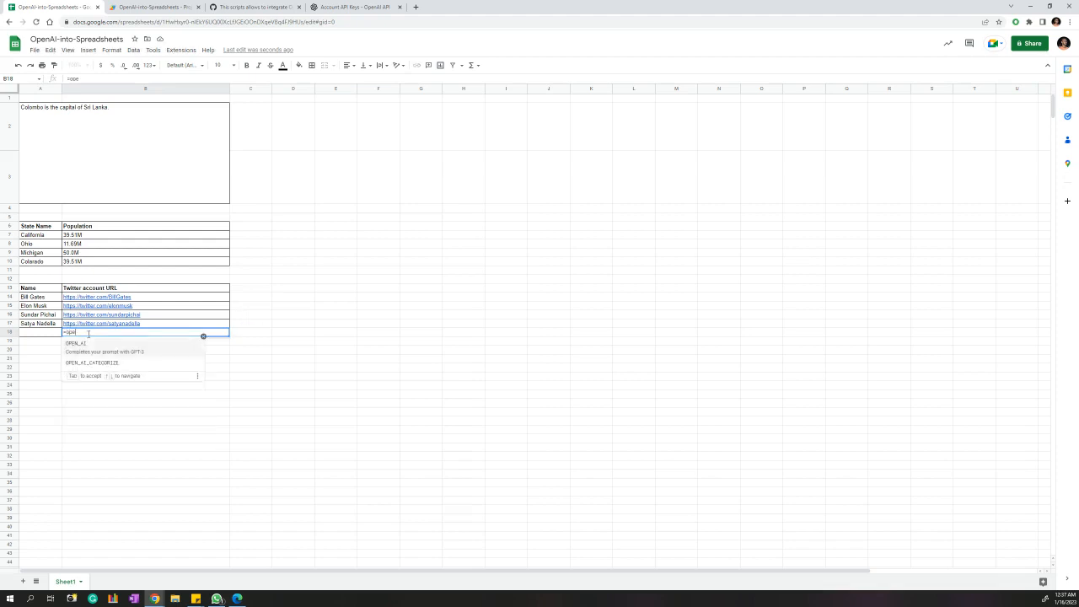
key(Down)
key(Tab)
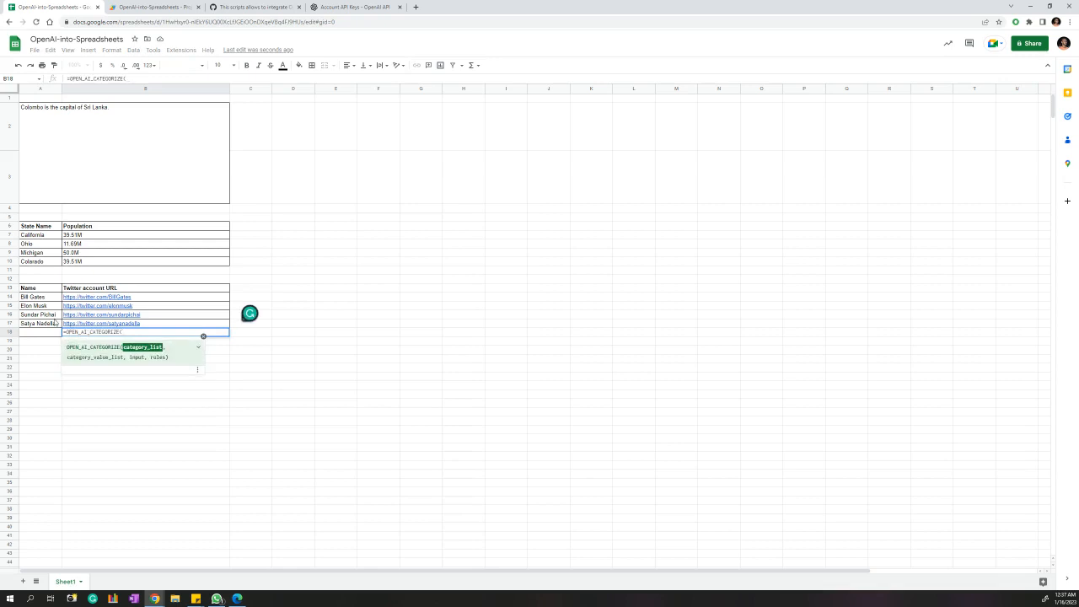
drag(41, 298, 46, 325)
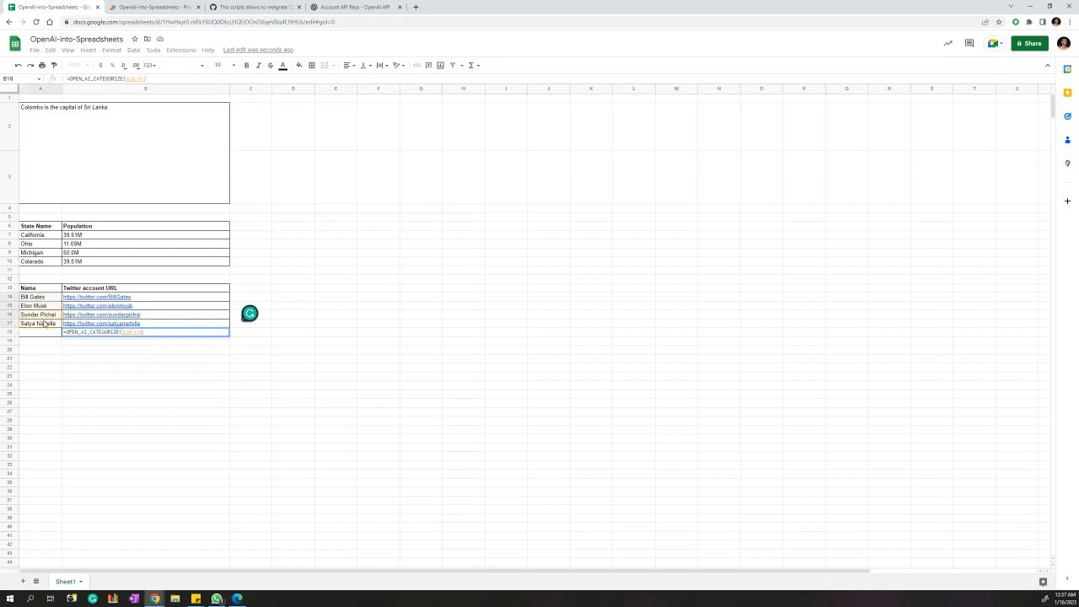
text(,)
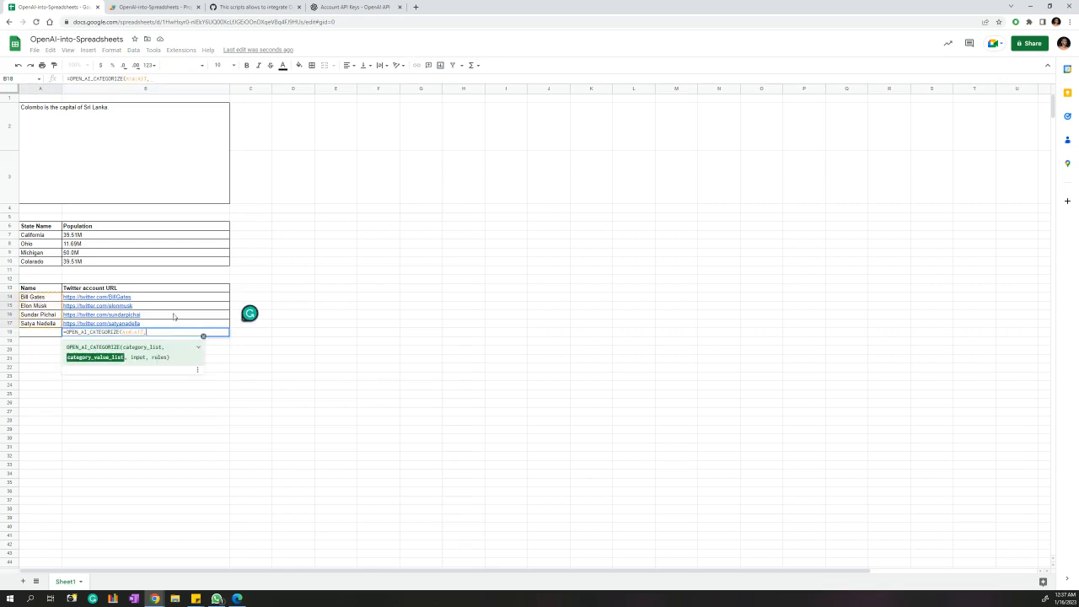
drag(166, 298, 170, 324)
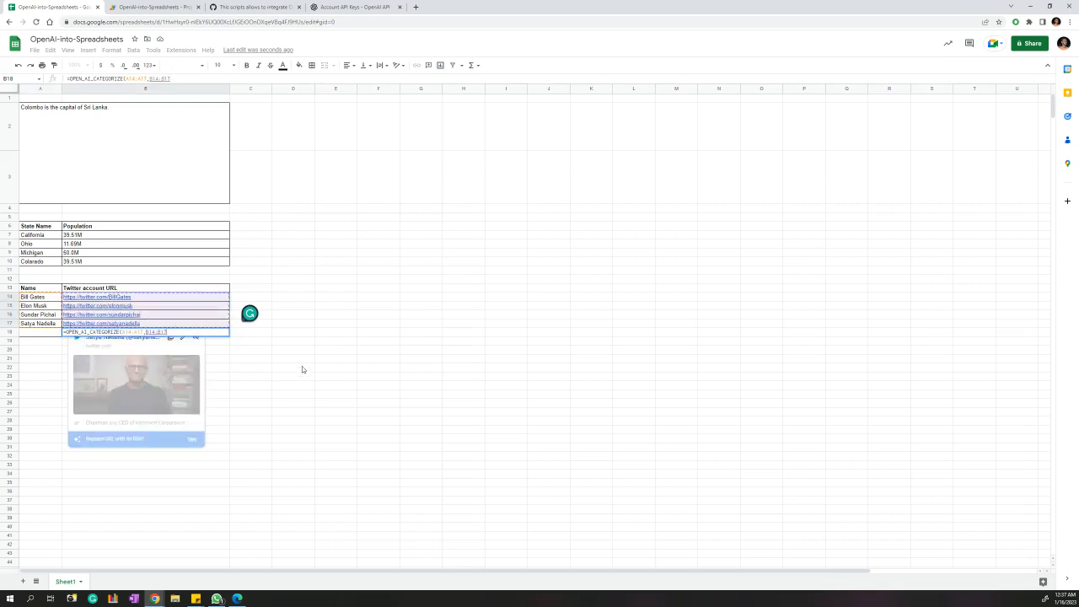
text(,)
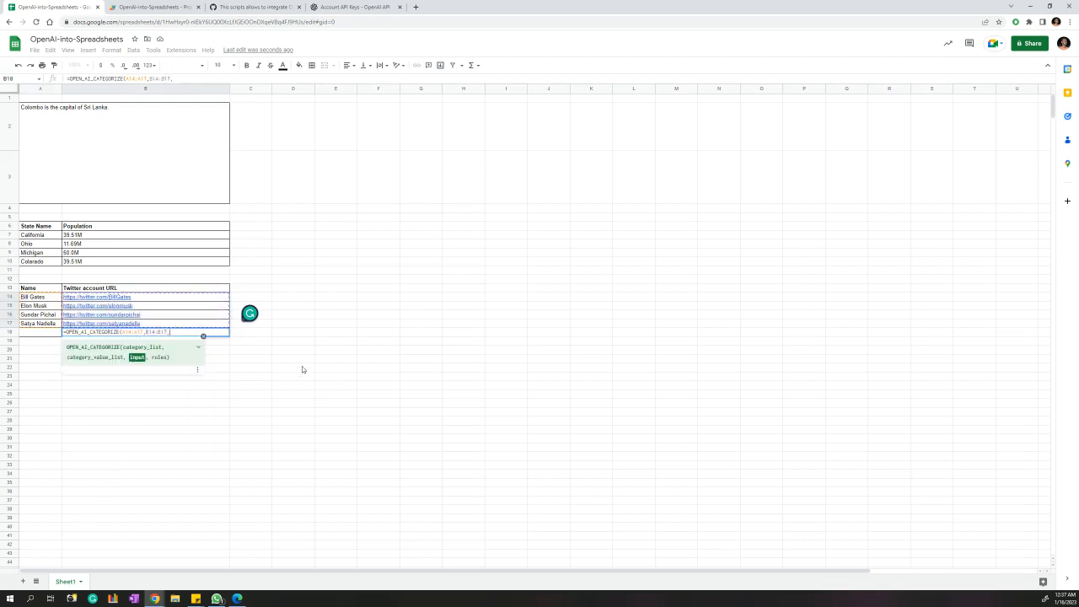
click(37, 335)
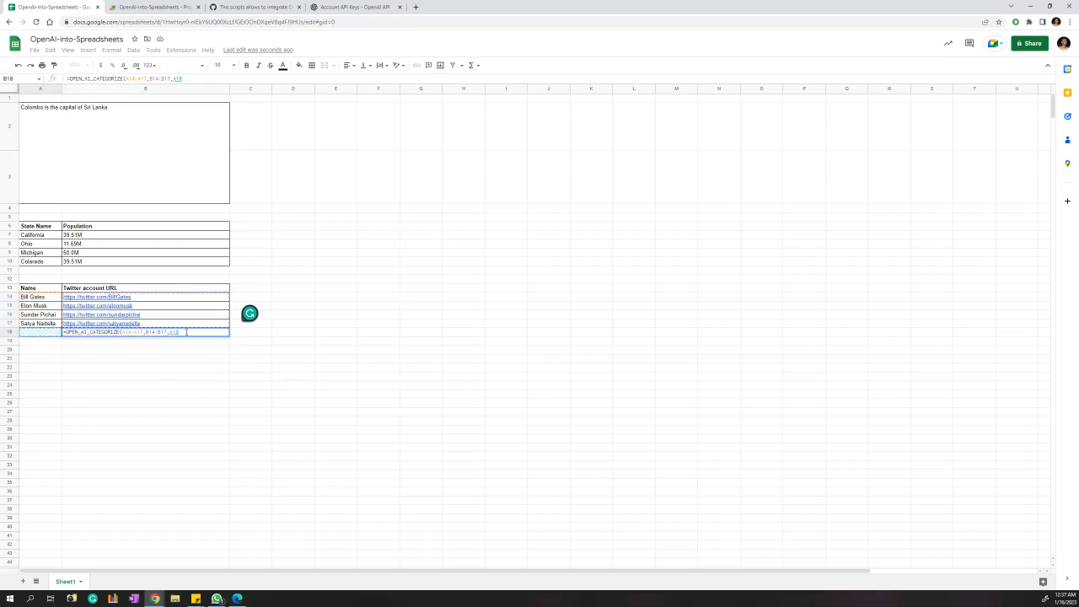
text())
key(Return)
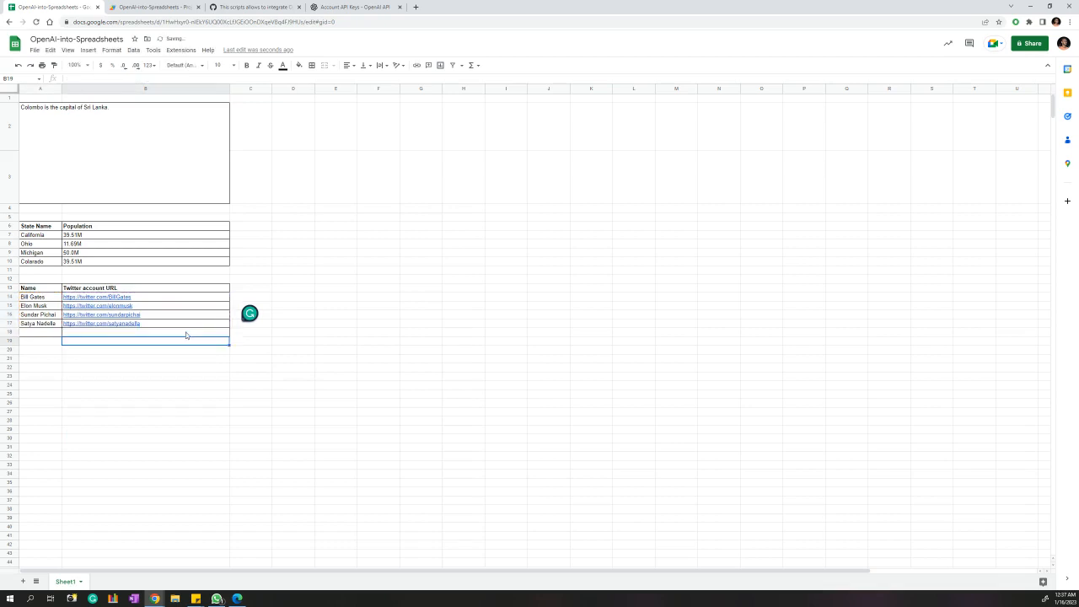
click(45, 335)
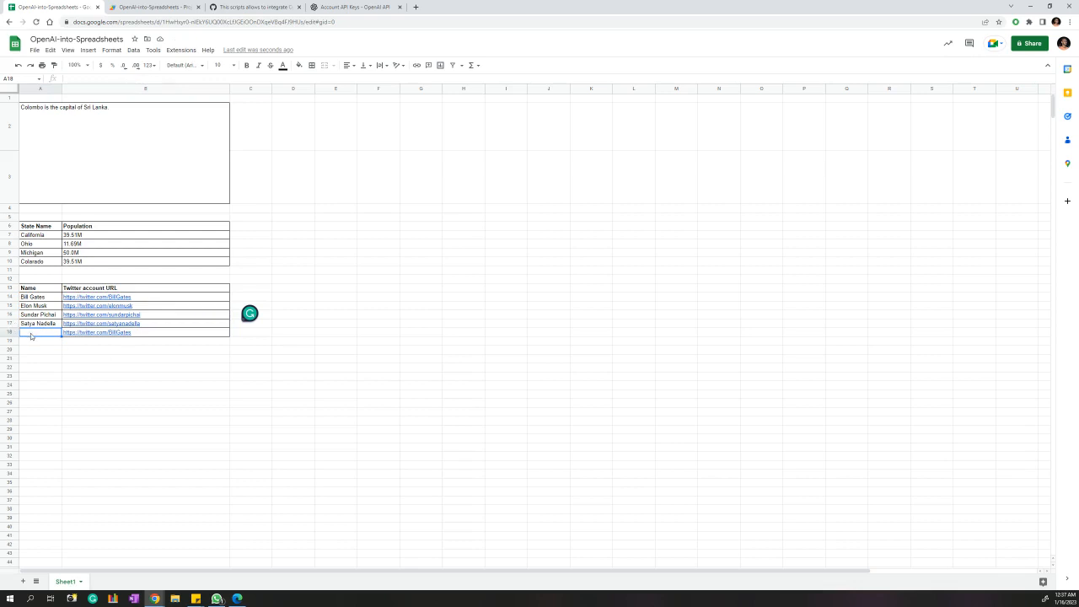
Enter a person's full name in A18 so B18 returns their Twitter URL.
key(Return)
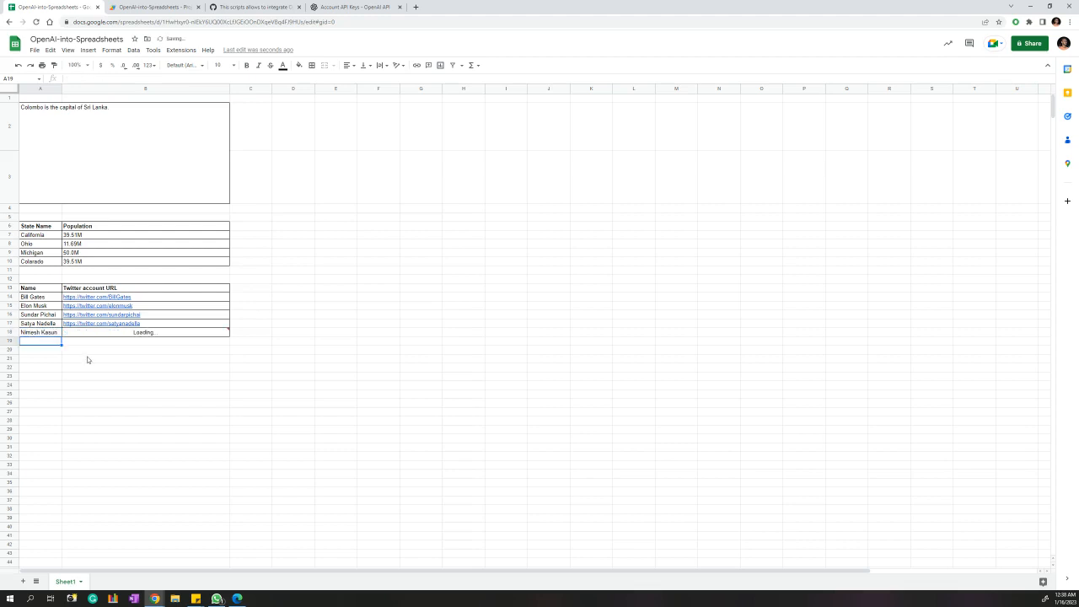
mouse_move(121, 336)
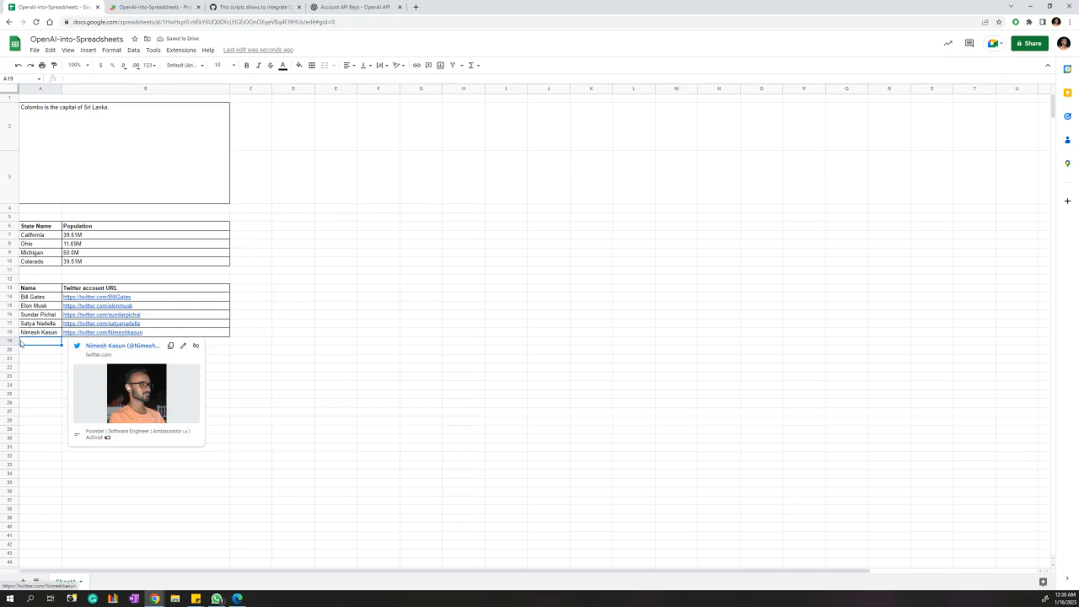
Replace the A18 name with another person's, then open and close B18's returned Twitter profile.
key(Up)
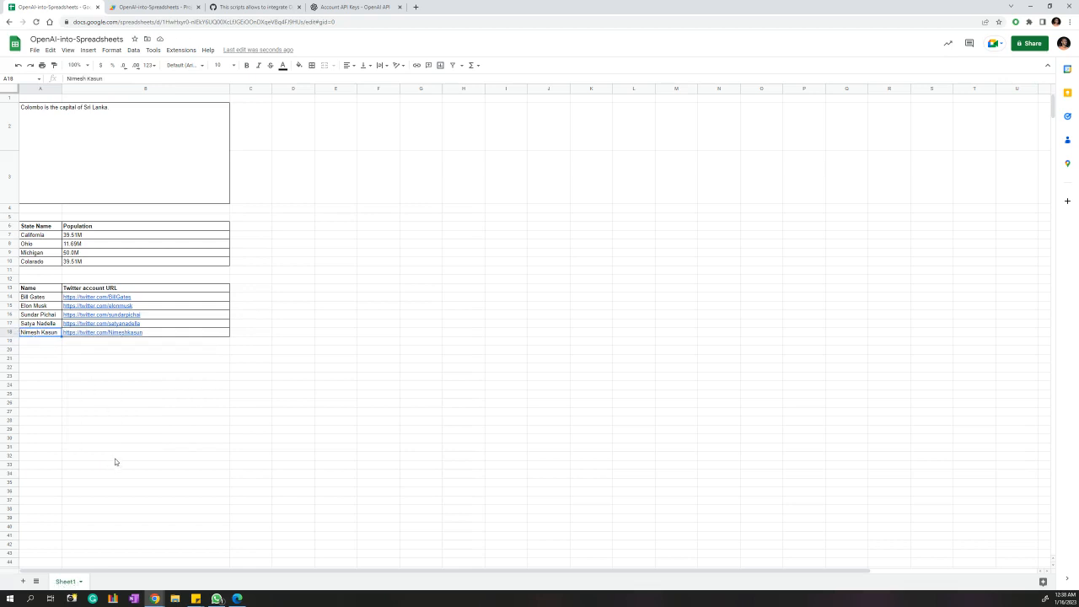
key(BackSpace)
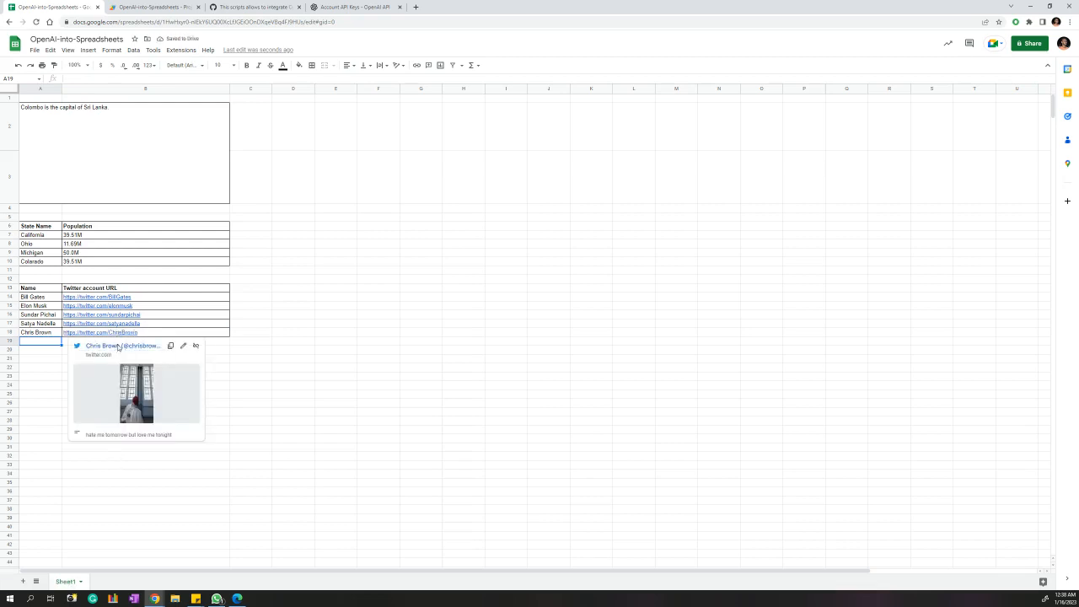
click(118, 345)
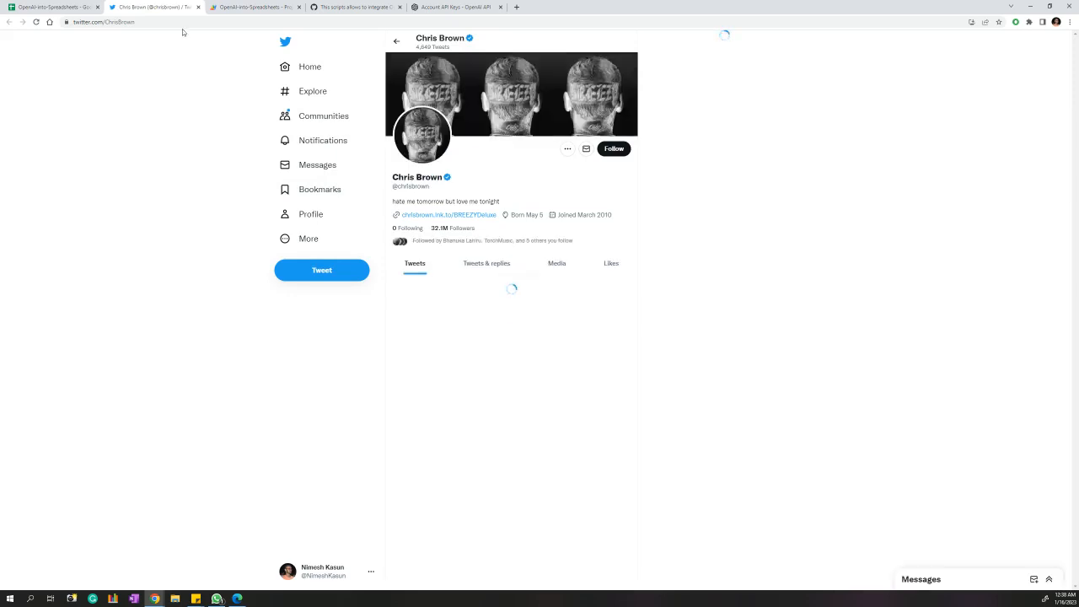
key(ctrl+w)
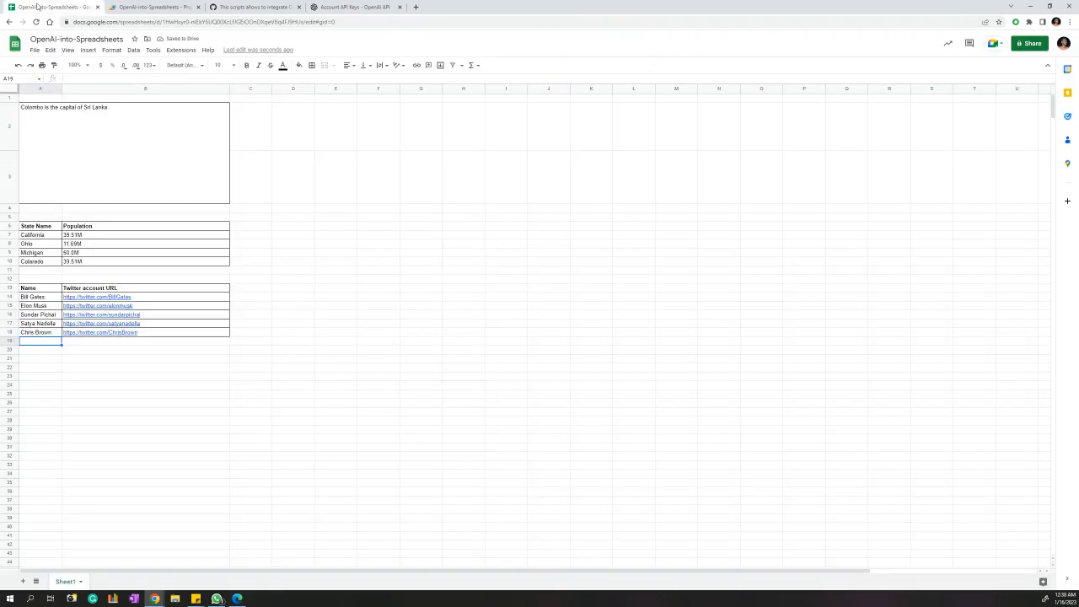
click(317, 270)
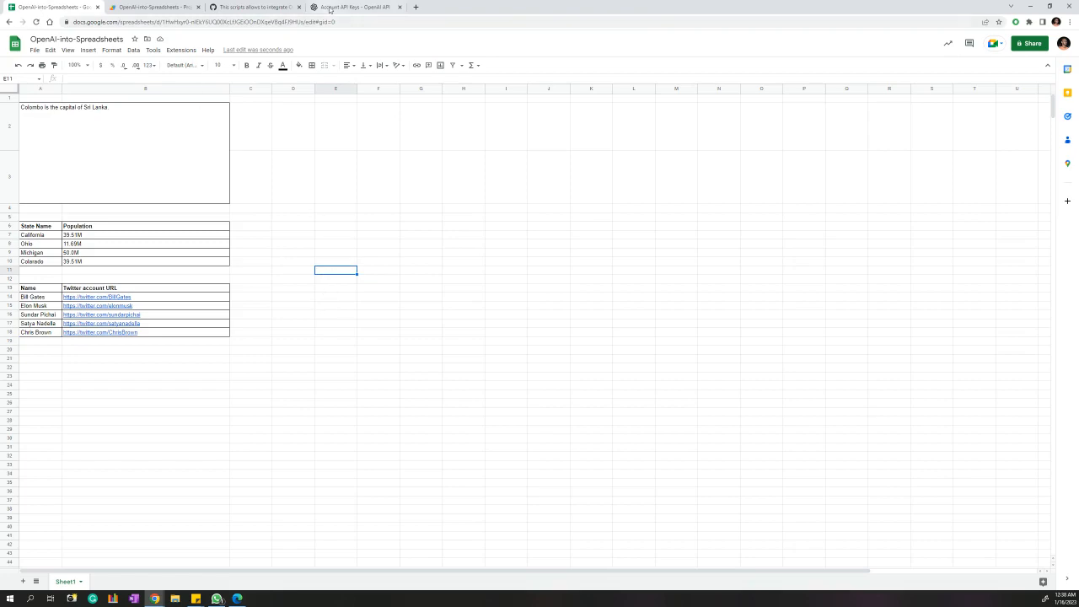
click(341, 8)
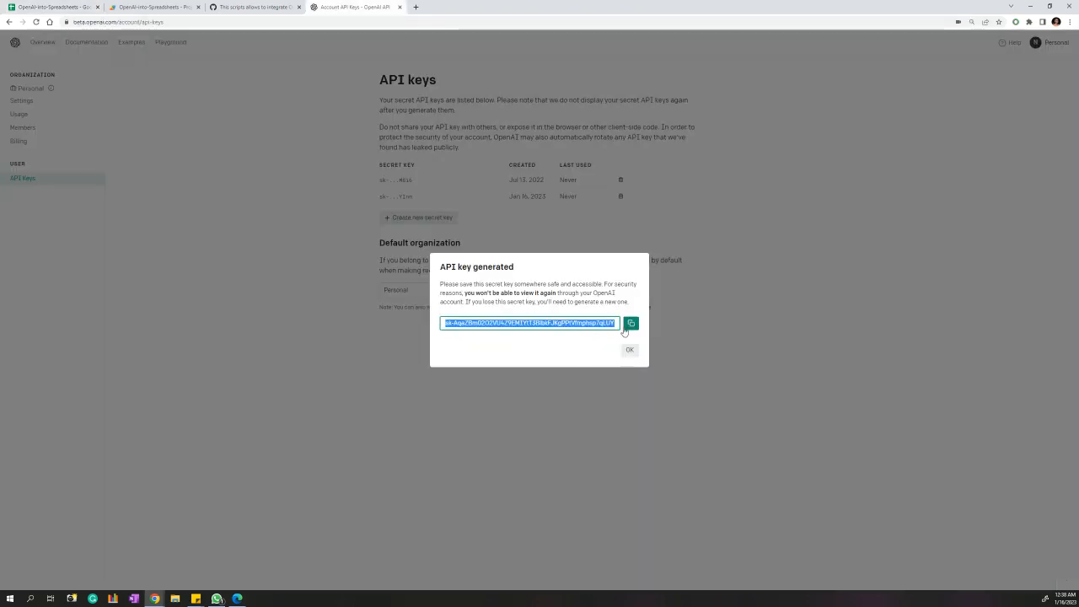
click(250, 7)
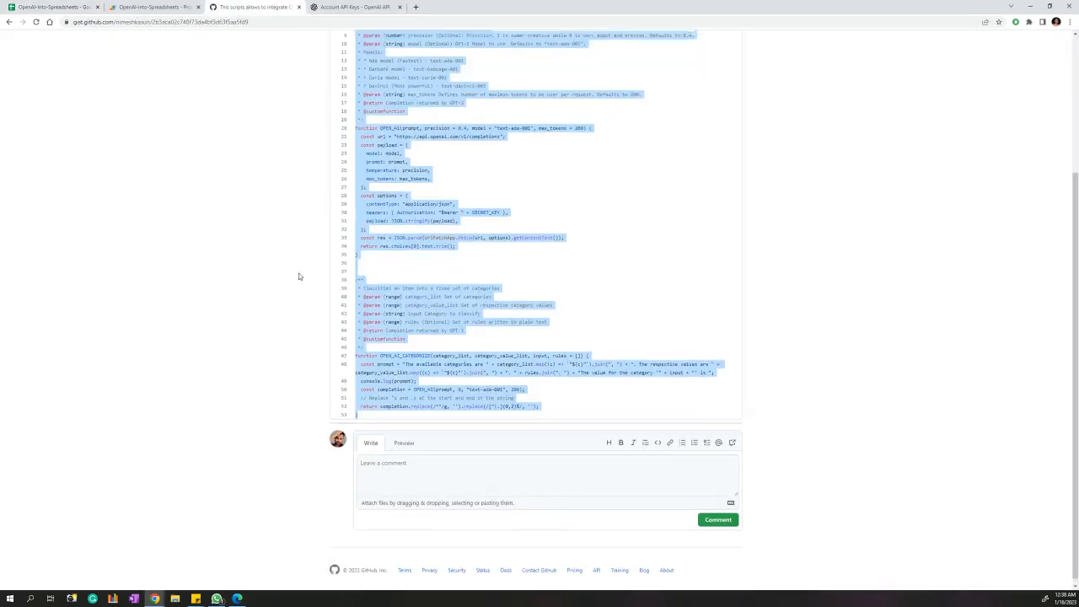
scroll(298, 277, up, 10)
scroll(437, 331, down, 3)
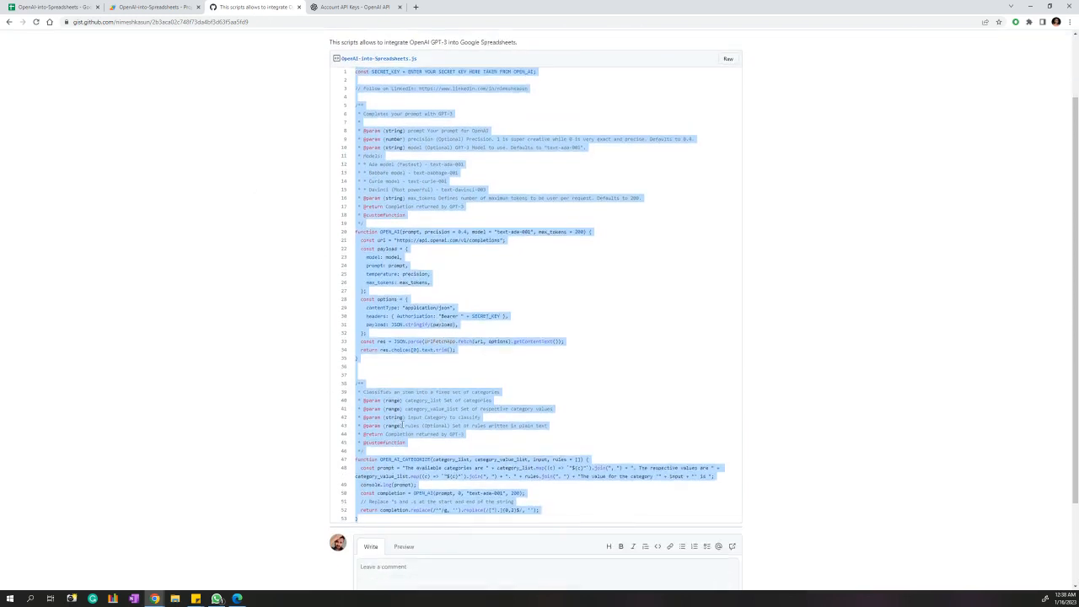
scroll(455, 371, up, 3)
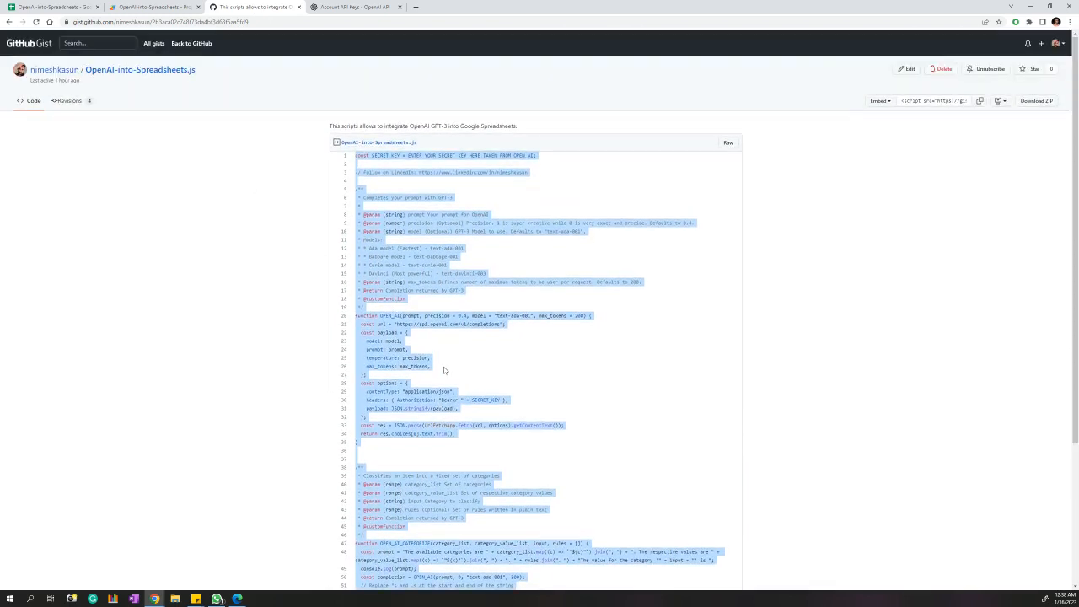
click(155, 6)
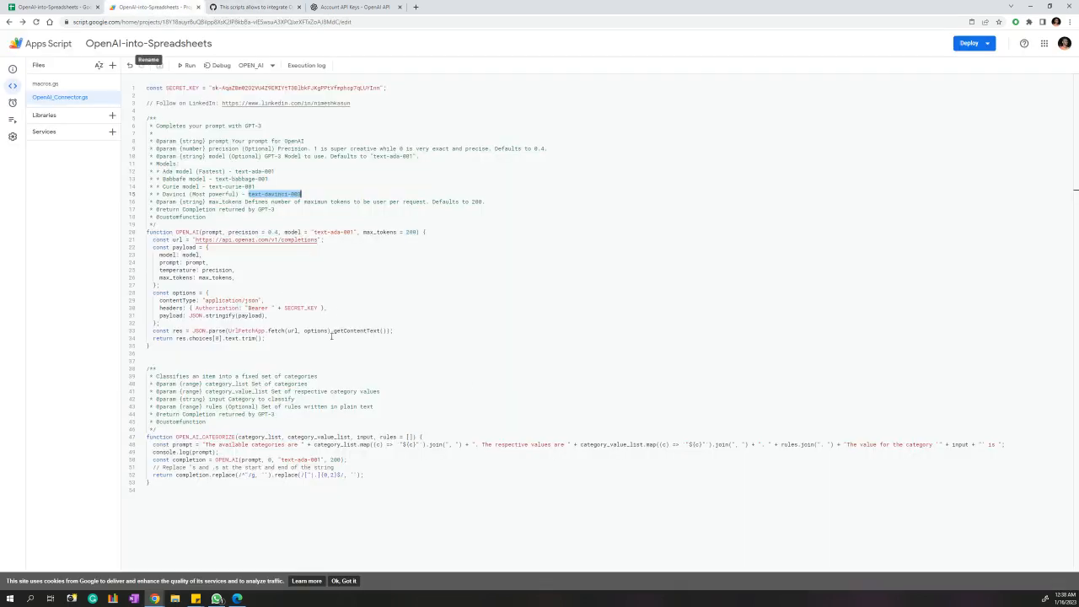
click(52, 7)
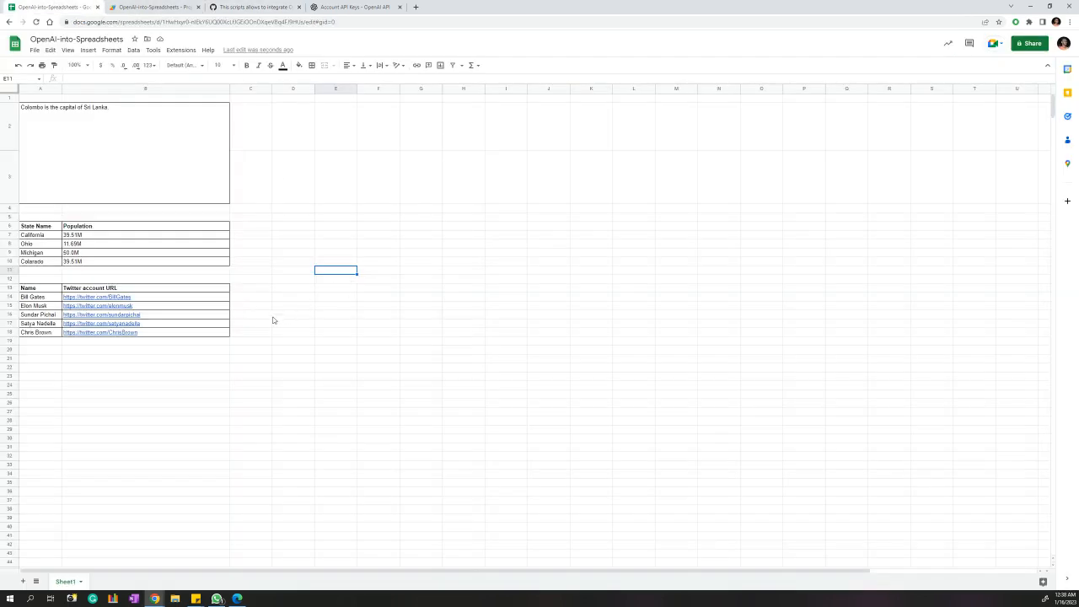